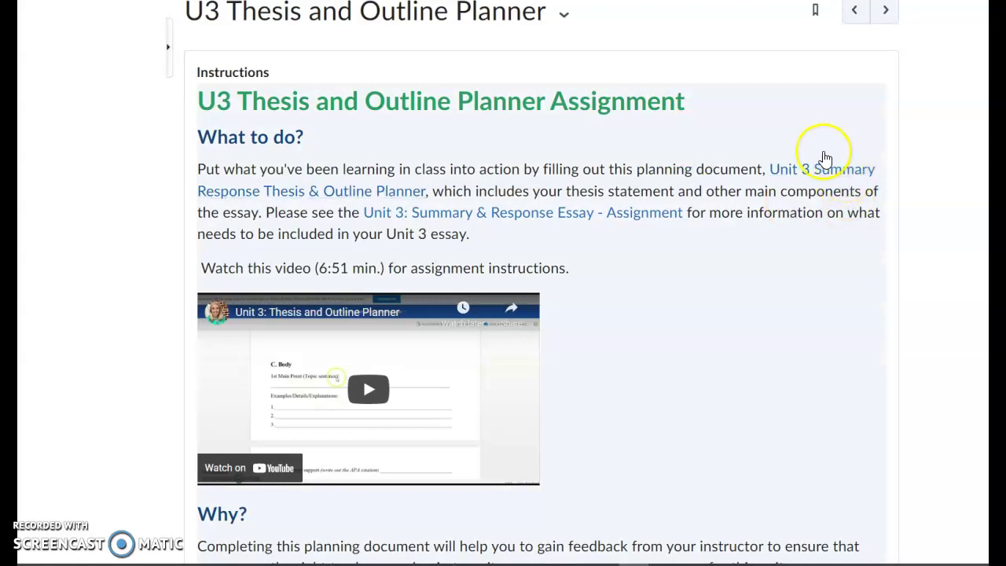
Step: Scroll the assignment instructions down to the Unit 3 Thesis & Outline Planner download link
scroll(723, 200, "down", 5)
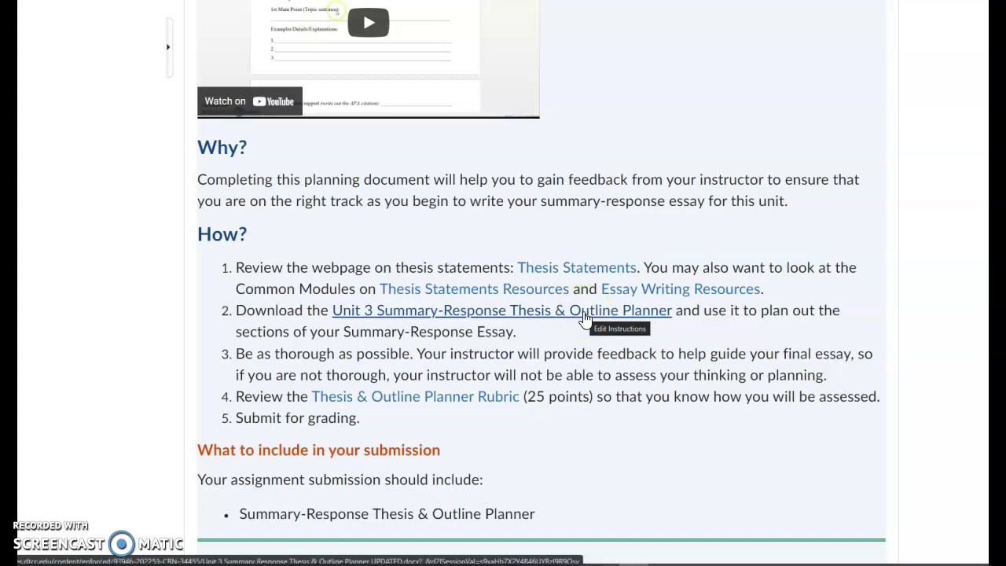
scroll(858, 400, "down", 1)
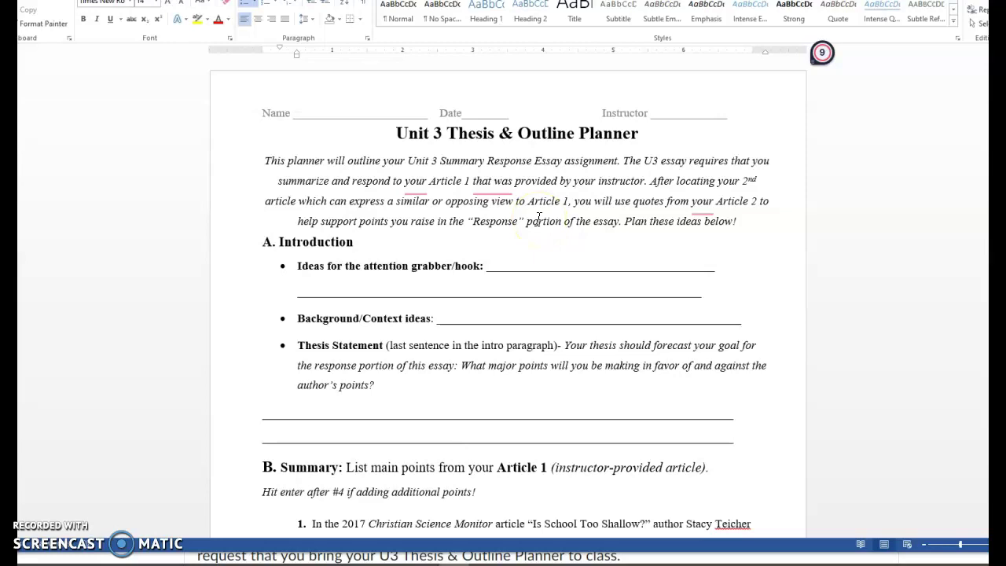
left_click_drag(532, 202, 556, 204)
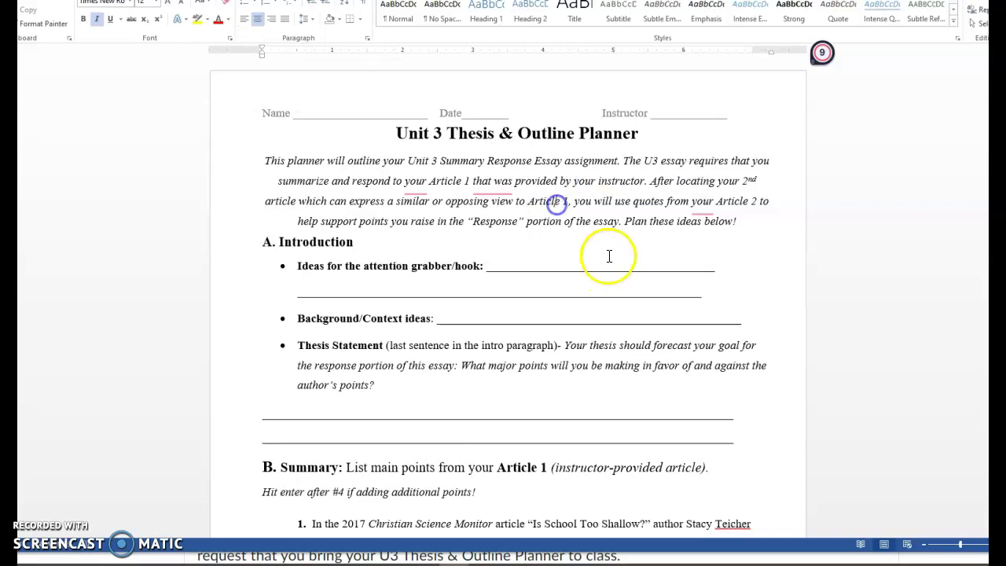
left_click(728, 226)
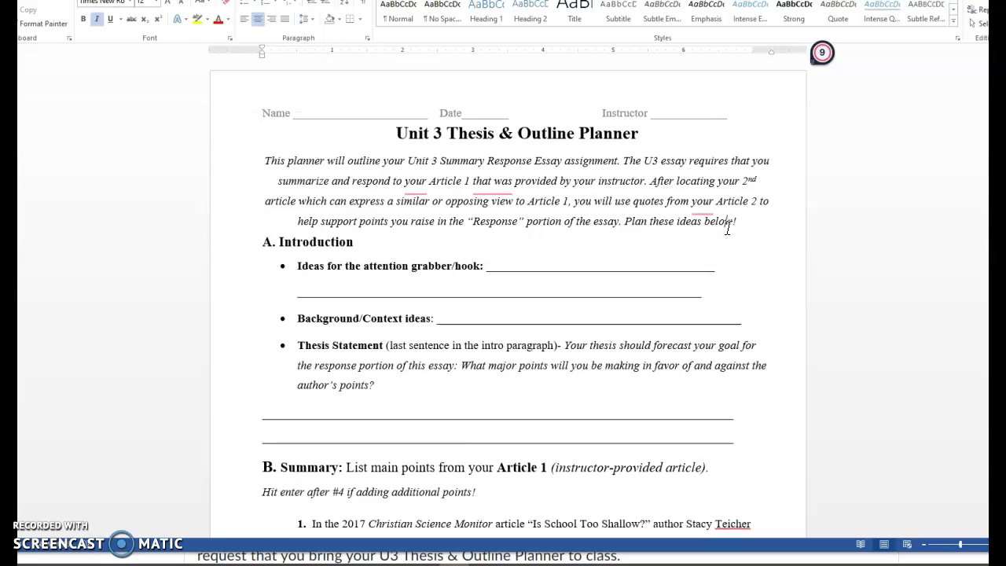
left_click(727, 228)
scroll(625, 268, "down", 2)
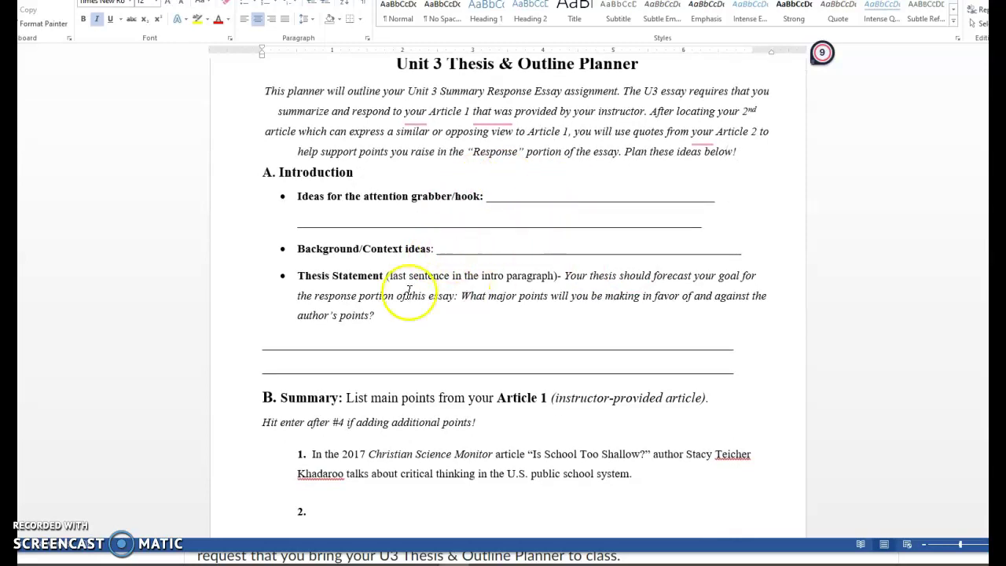
scroll(354, 259, "down", 1)
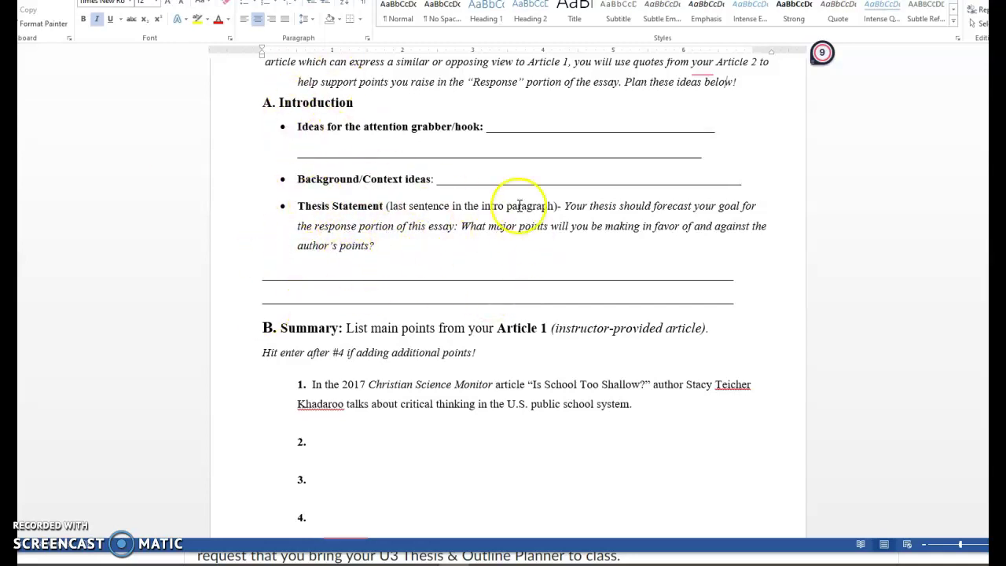
Step: Scroll to Summary point 1 in the planner, then select and deselect its full text
scroll(473, 301, "down", 2)
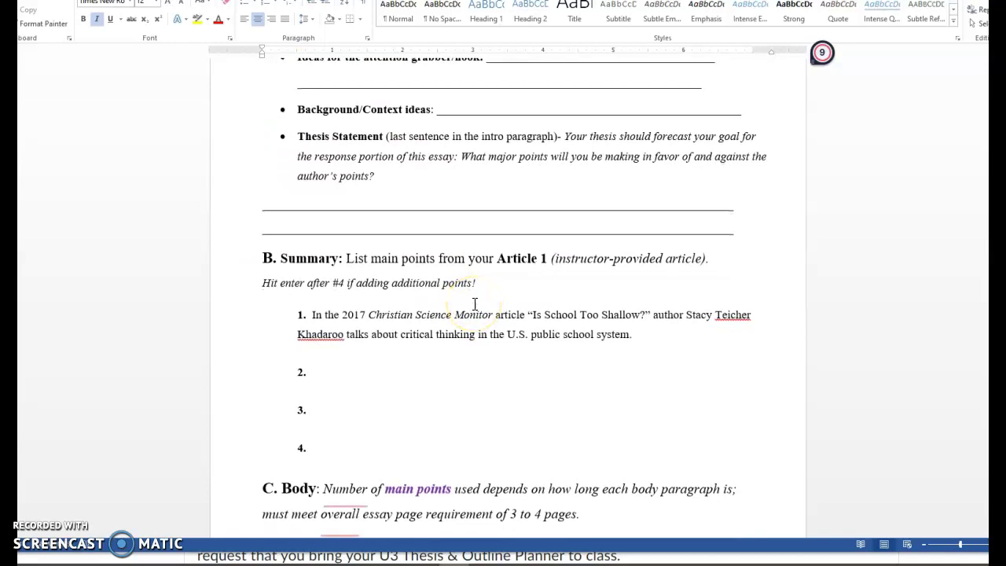
scroll(473, 303, "down", 2)
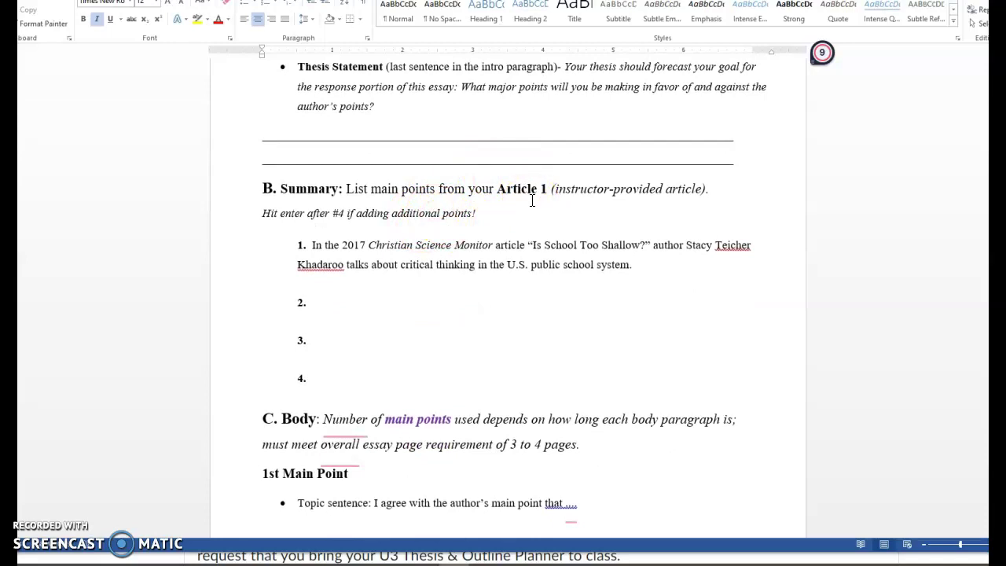
left_click_drag(312, 244, 627, 271)
left_click(638, 270)
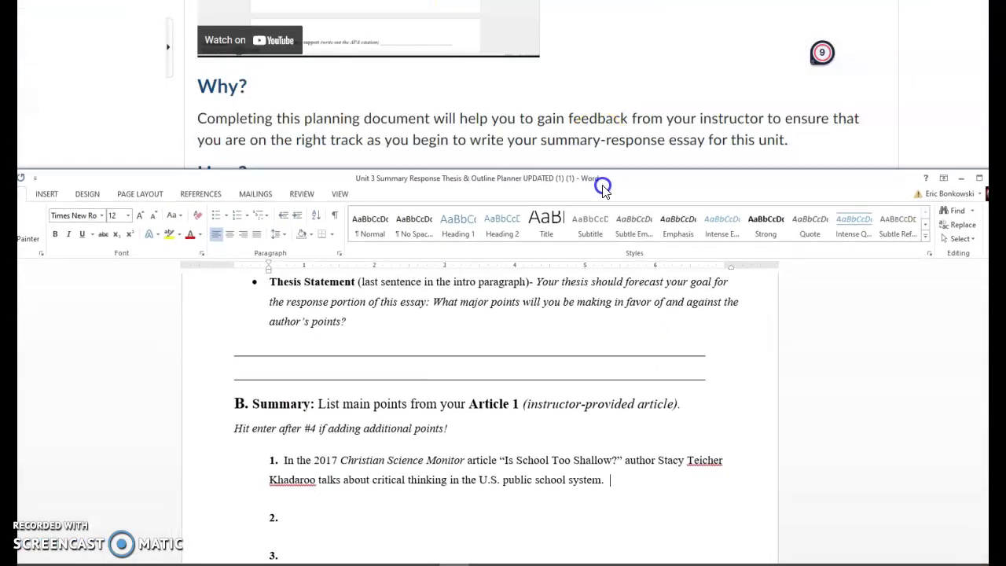
Step: Look over the U3 Learning Materials module in Brightspace, then return to the Word planner
scroll(582, 112, "up", 5)
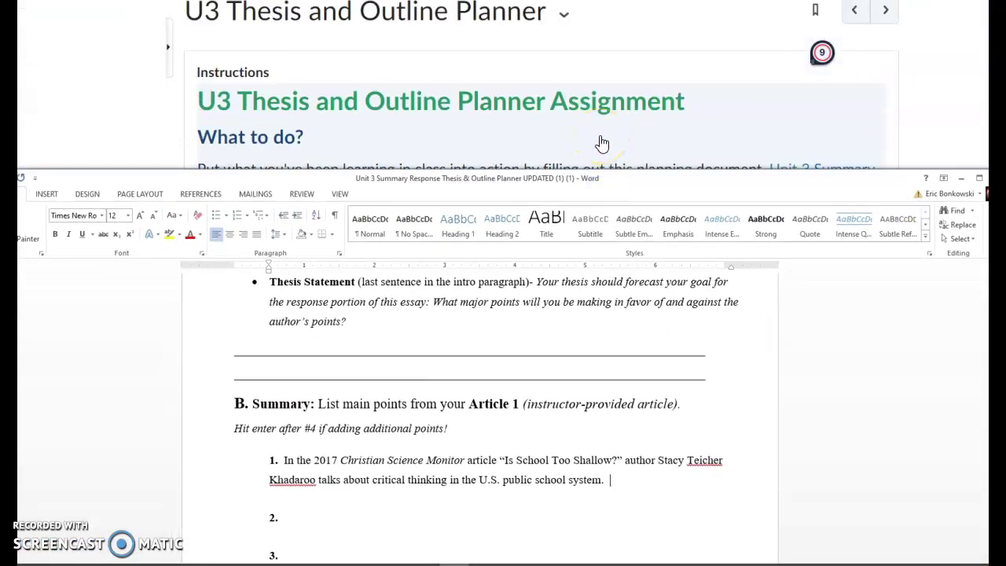
left_click(529, 108)
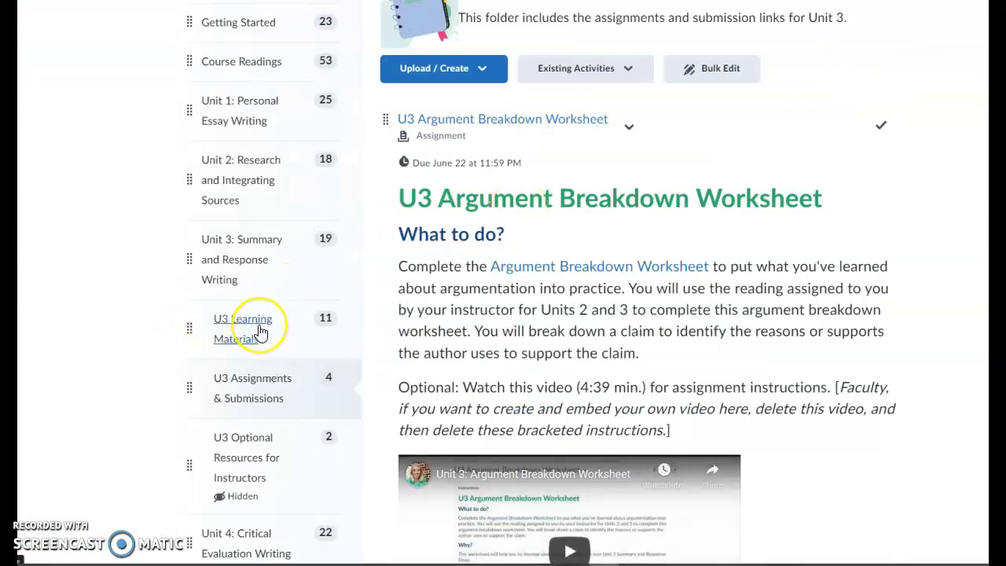
left_click(256, 324)
scroll(557, 328, "down", 3)
scroll(557, 327, "up", 3)
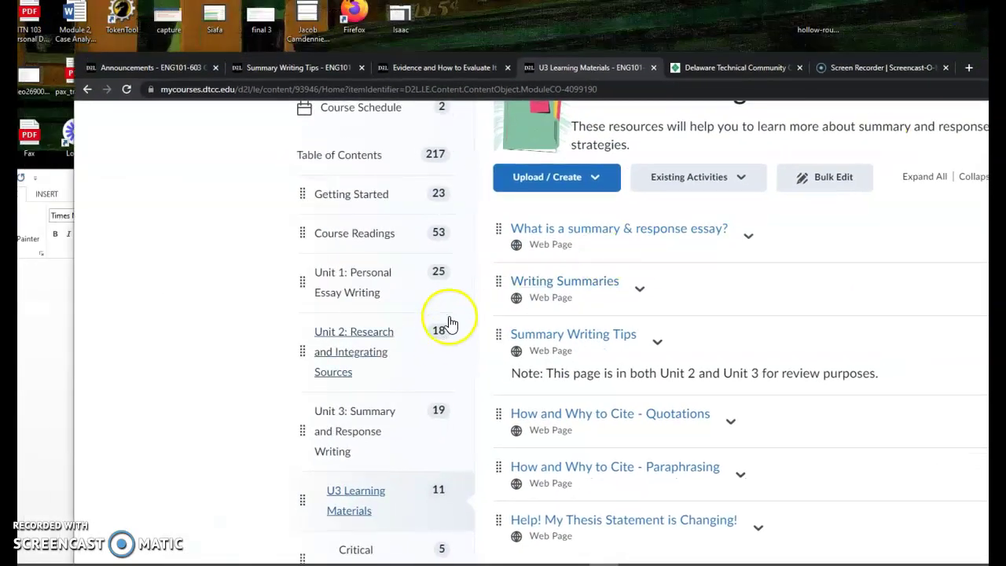
left_click(32, 382)
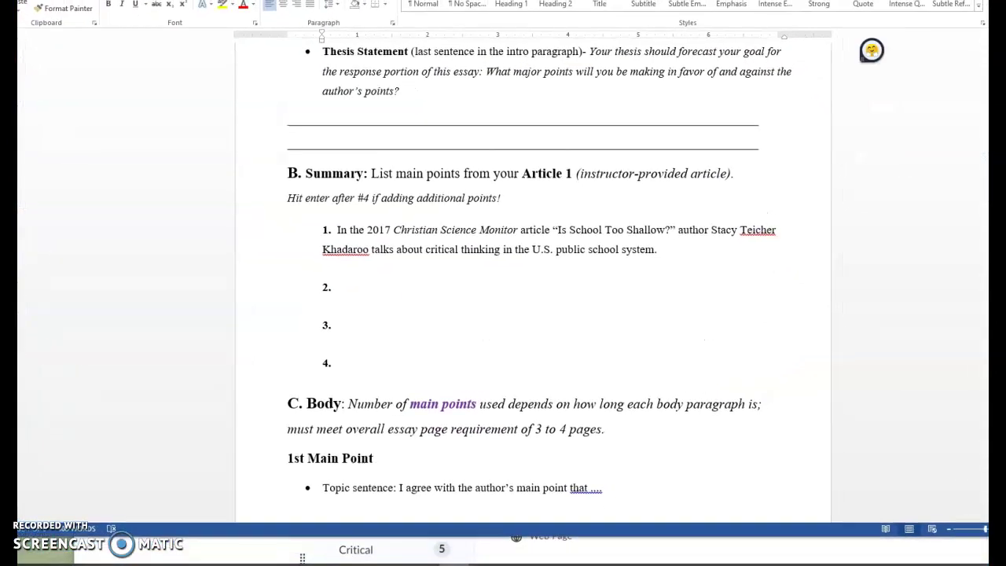
scroll(400, 169, "down", 1)
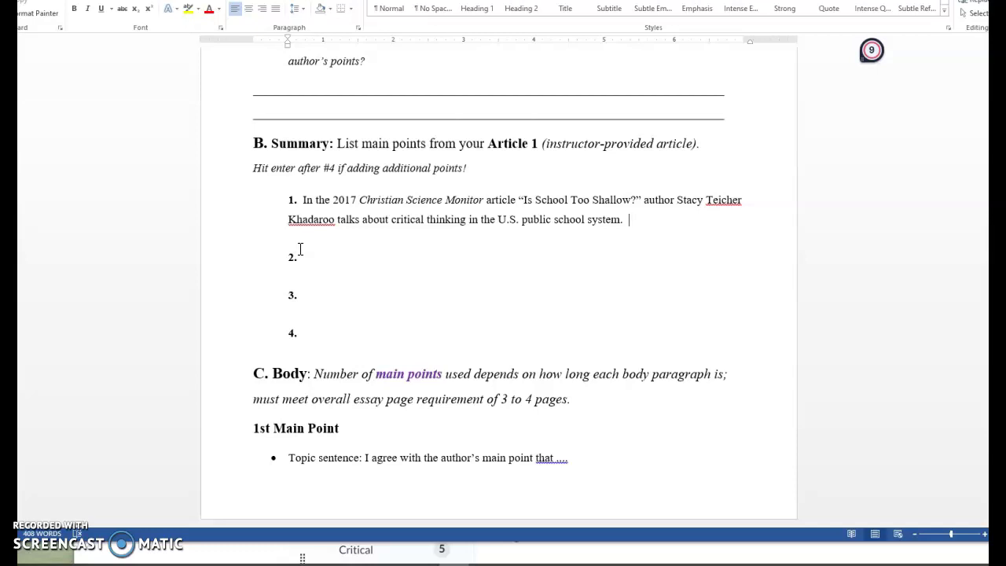
left_click_drag(294, 198, 338, 220)
left_click(337, 307)
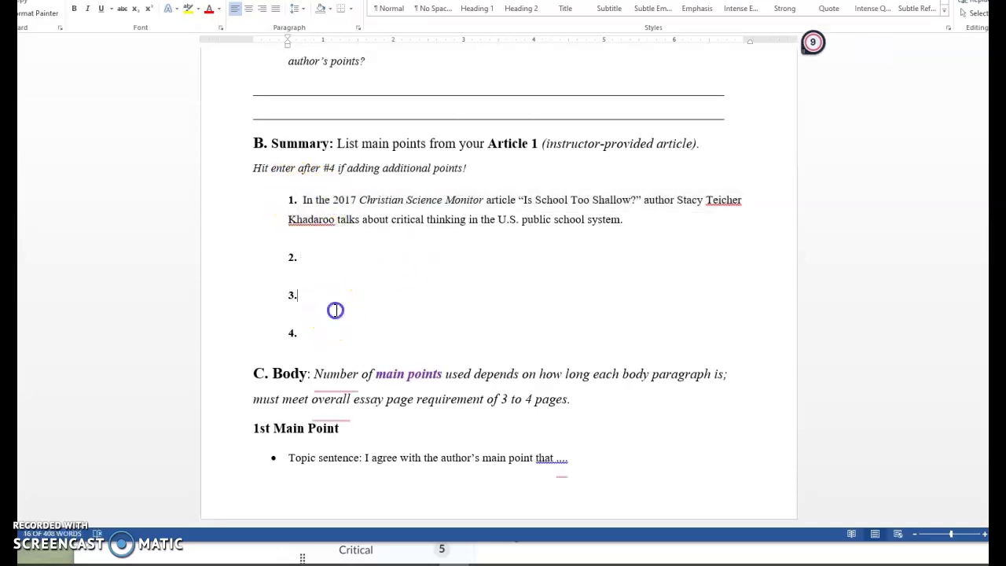
left_click(317, 253)
left_click(307, 291)
left_click(307, 331)
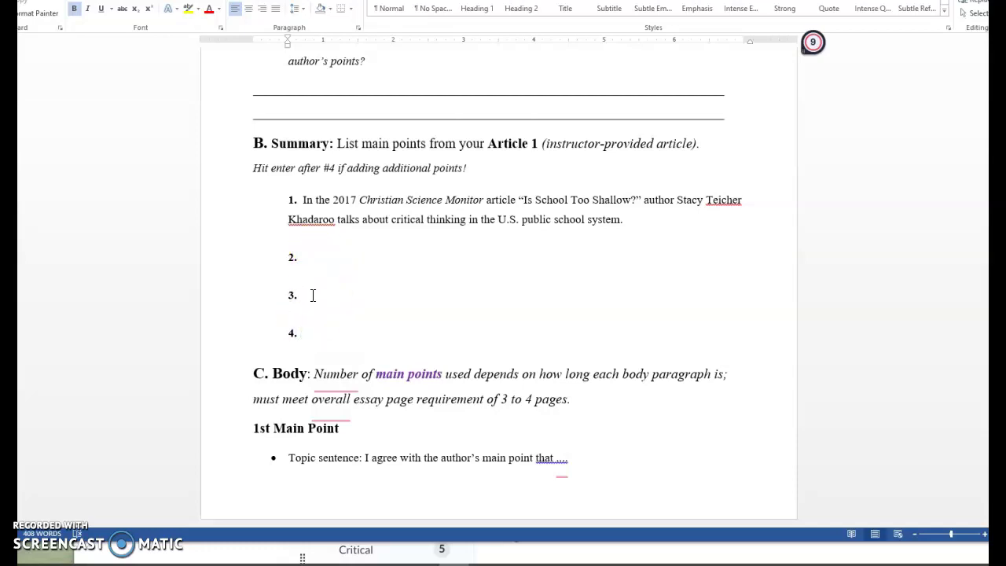
key("Return")
type("5.")
key("Return")
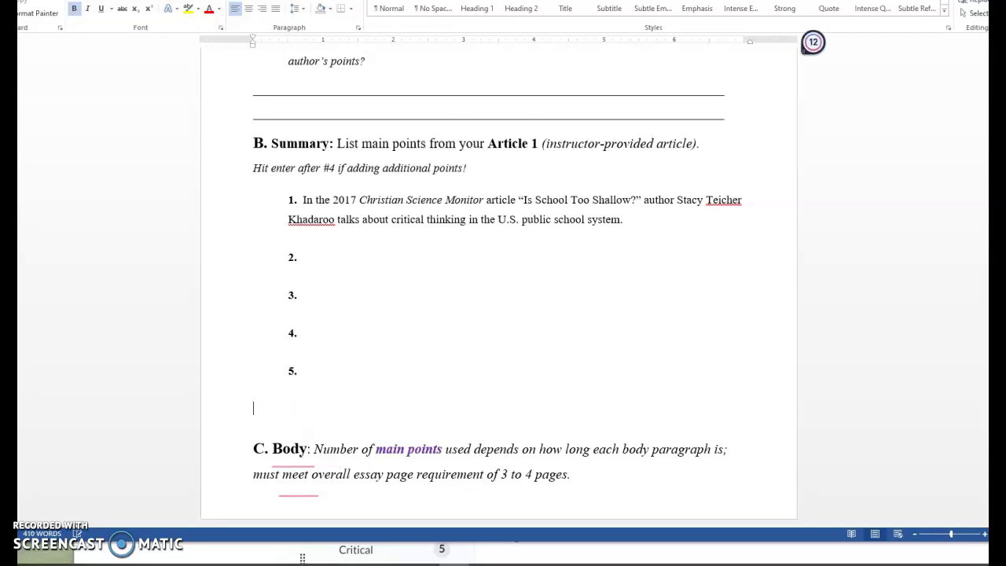
key("BackSpace")
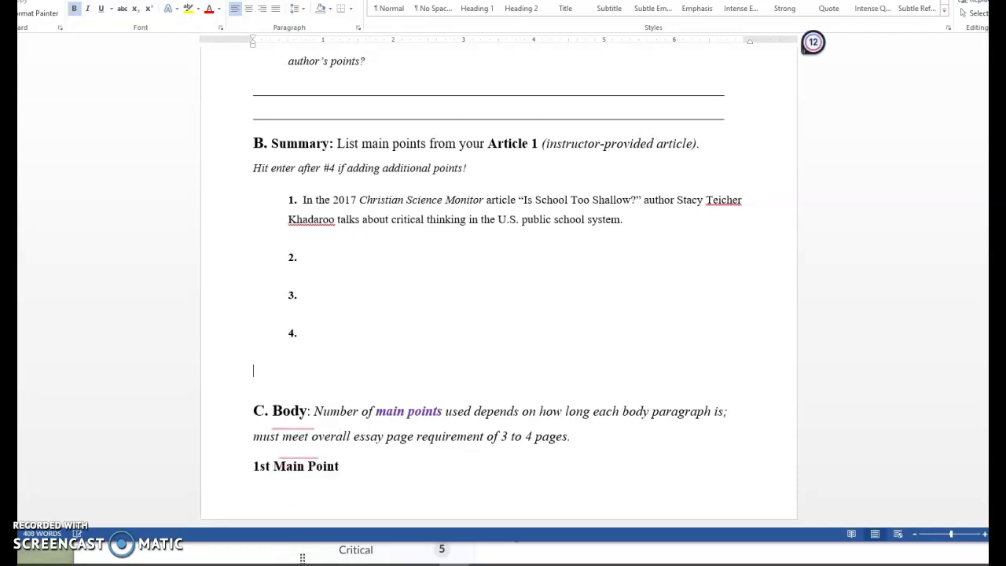
key("BackSpace")
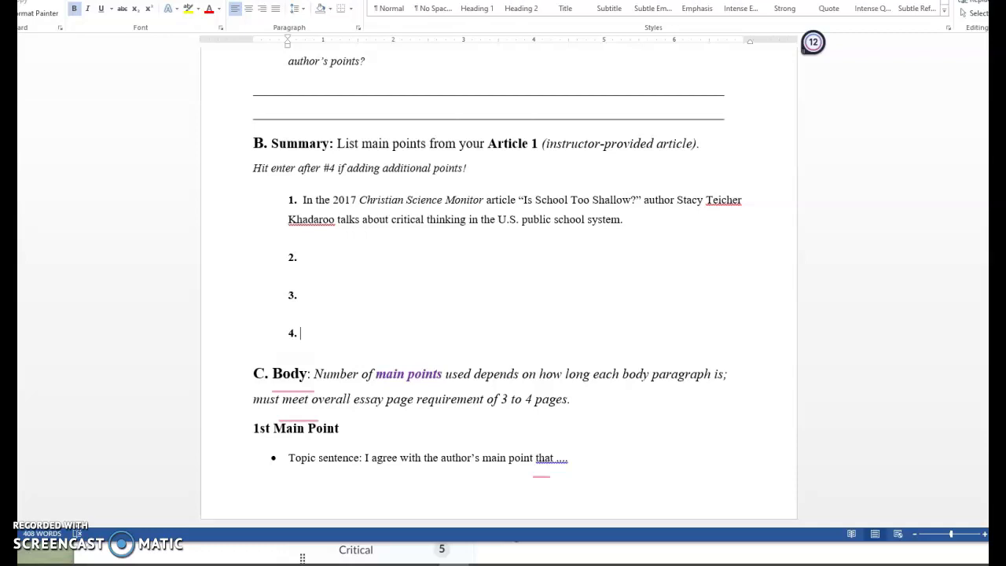
left_click(310, 259)
left_click(301, 296)
left_click(310, 330)
left_click(315, 255)
type("The article states")
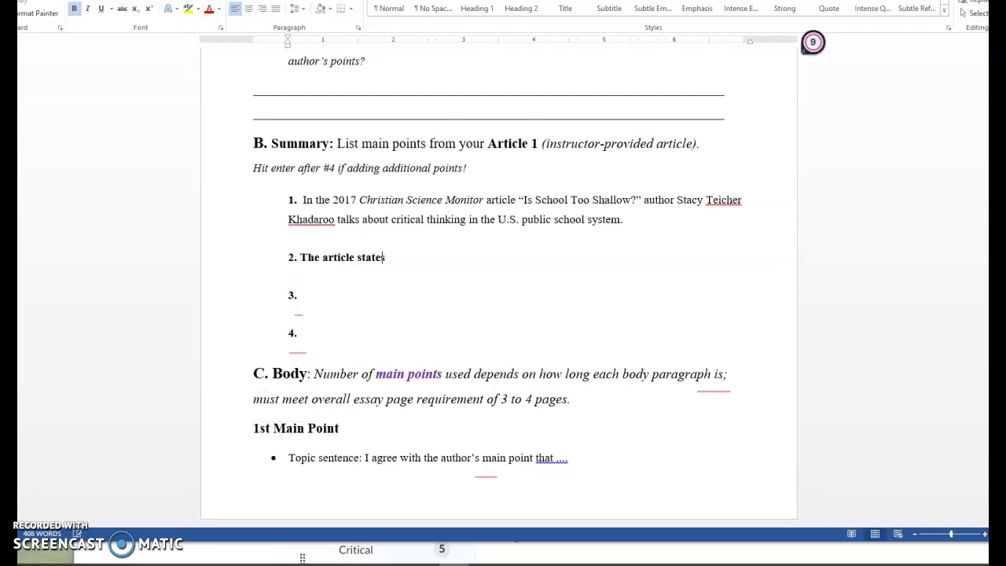
left_click(316, 301)
type("Khadaroo")
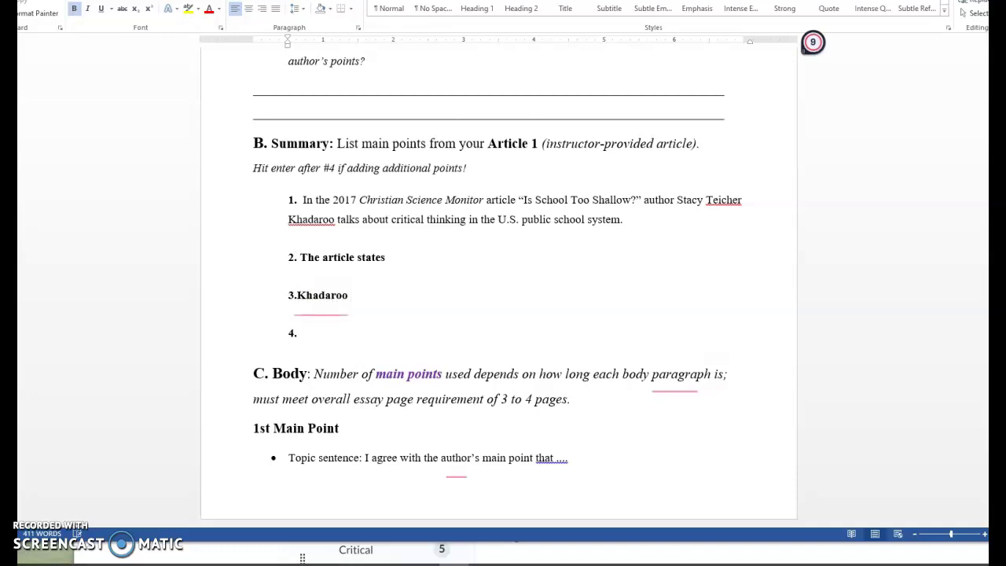
type(" points out")
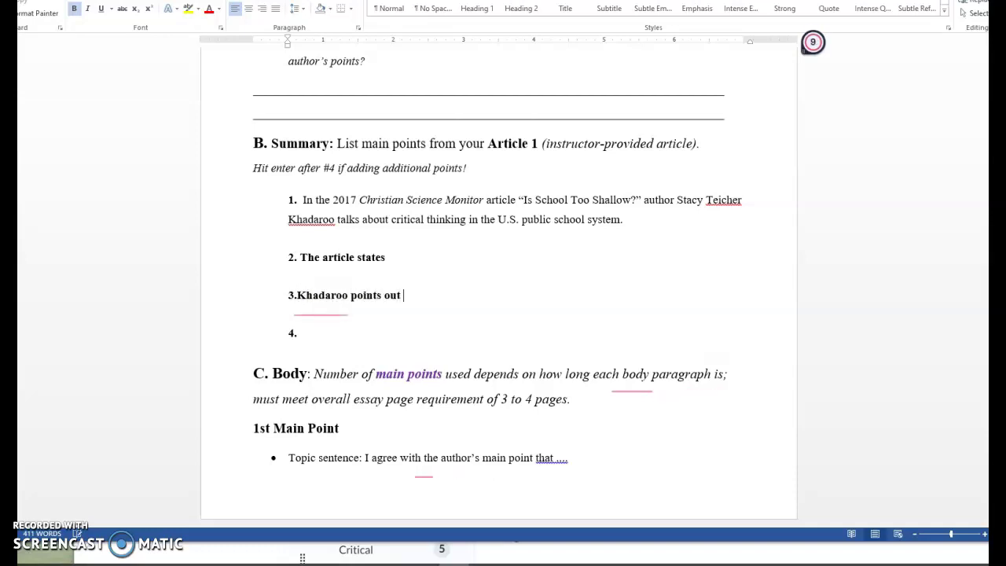
key("BackSpace")
key("BackSpace")
key("BackSpace")
key("BackSpace")
key("BackSpace")
key("BackSpace")
key("BackSpace")
key("BackSpace")
key("BackSpace")
key("BackSpace")
key("BackSpace")
key("BackSpace")
key("BackSpace")
key("BackSpace")
key("BackSpace")
key("BackSpace")
key("BackSpace")
key("BackSpace")
key("BackSpace")
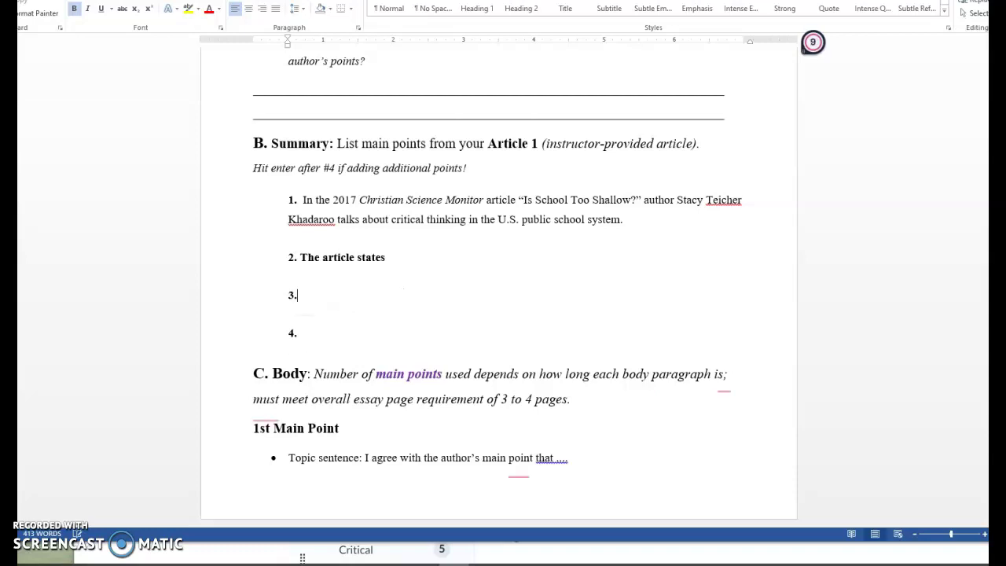
left_click(384, 258)
key("BackSpace")
key("BackSpace")
key("BackSpace")
key("BackSpace")
key("BackSpace")
key("BackSpace")
key("BackSpace")
key("BackSpace")
key("BackSpace")
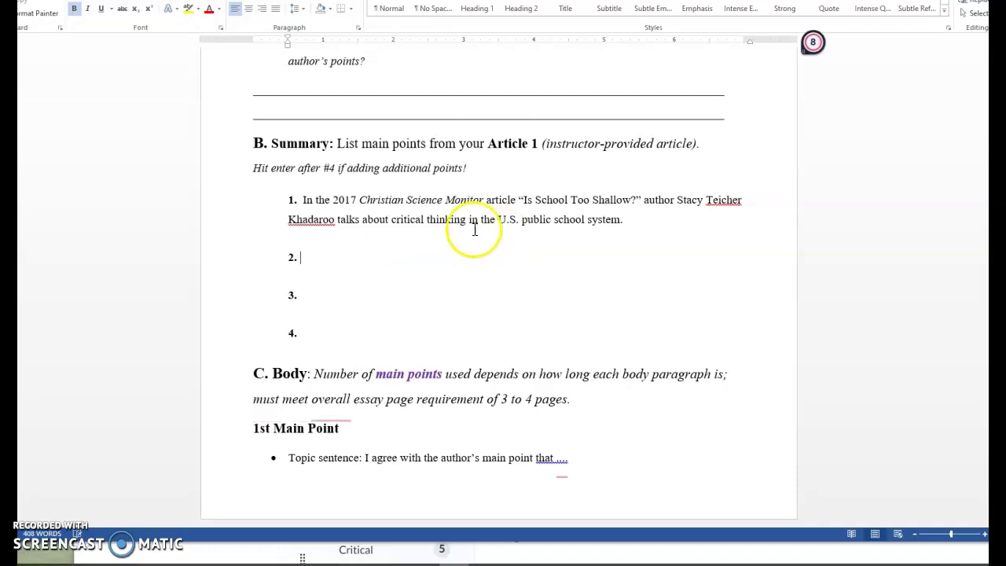
Step: Select and review parts of Summary point 1: 'the 2017', the article title and the author's name
left_click(359, 215)
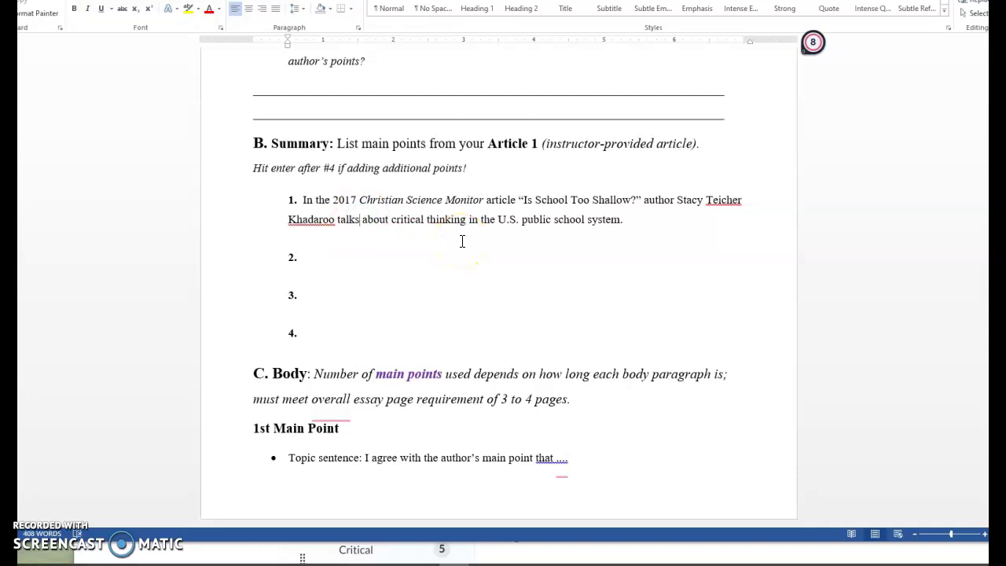
left_click_drag(334, 220, 305, 202)
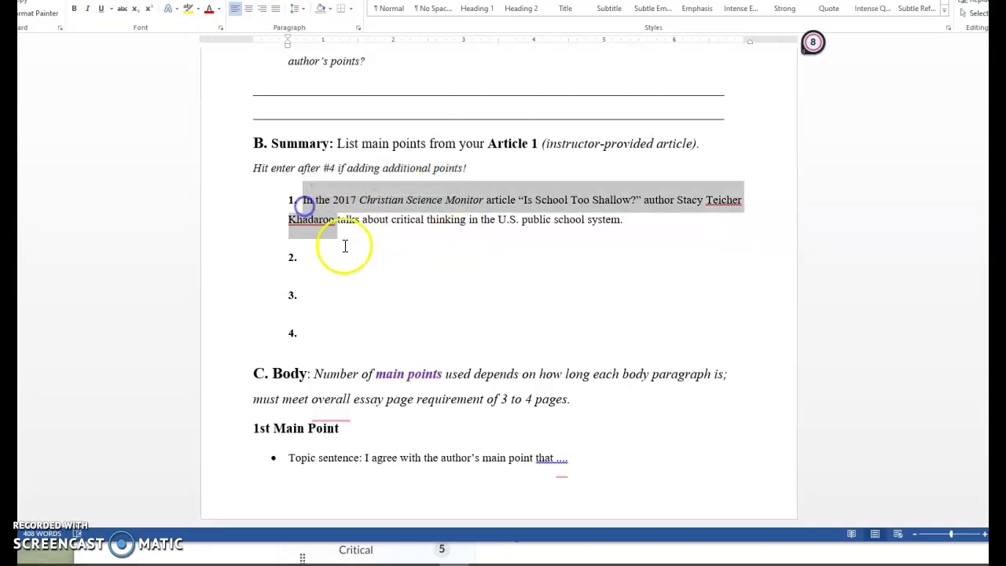
left_click(356, 205)
left_click(356, 203)
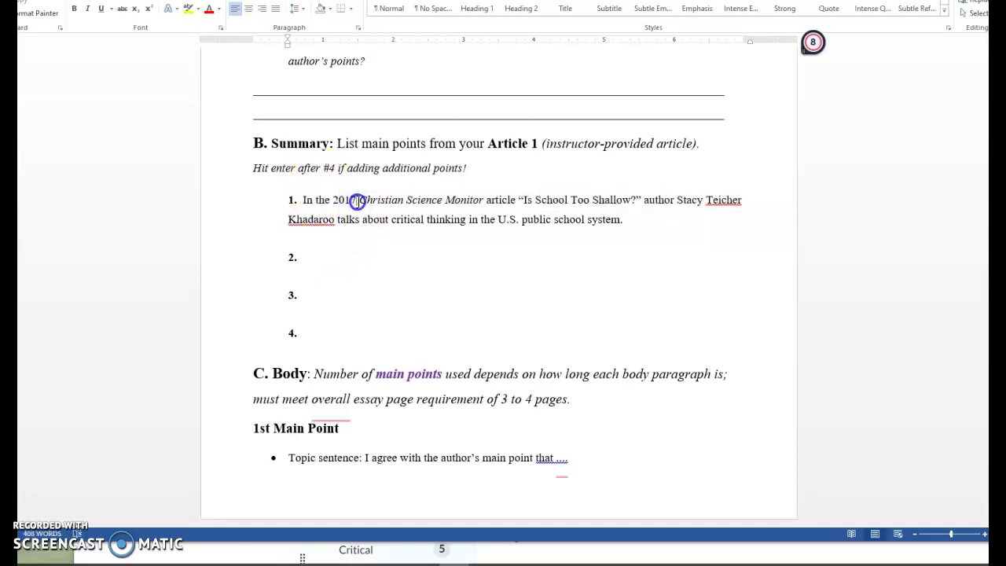
left_click_drag(356, 201, 480, 206)
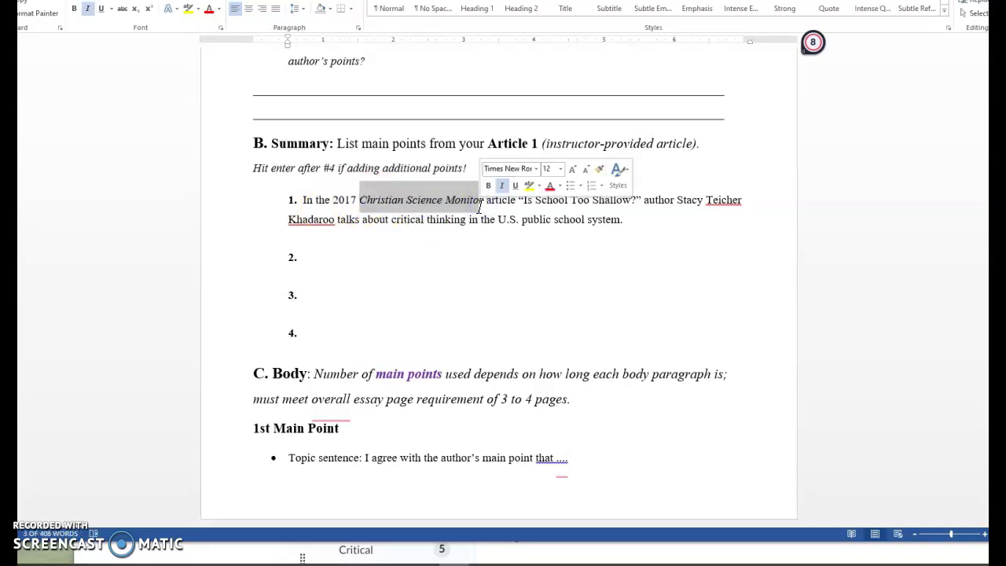
left_click(512, 234)
left_click_drag(519, 202, 606, 204)
left_click(606, 205)
left_click_drag(678, 201, 327, 209)
left_click(330, 223)
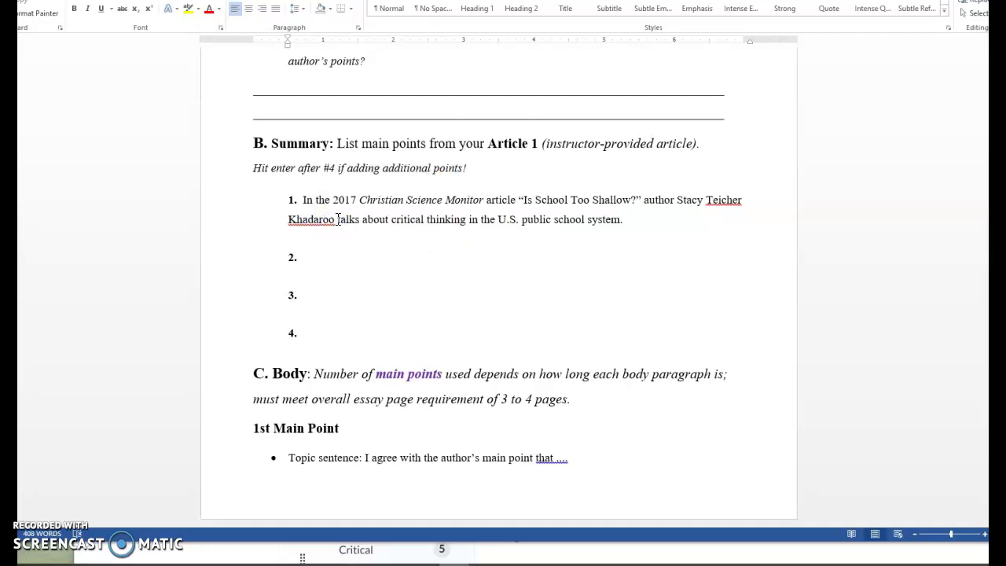
Step: Delete the critical-thinking clause at the end of Summary point 1, then paste it back
left_click_drag(626, 221, 344, 220)
key("ctrl+c")
key("BackSpace")
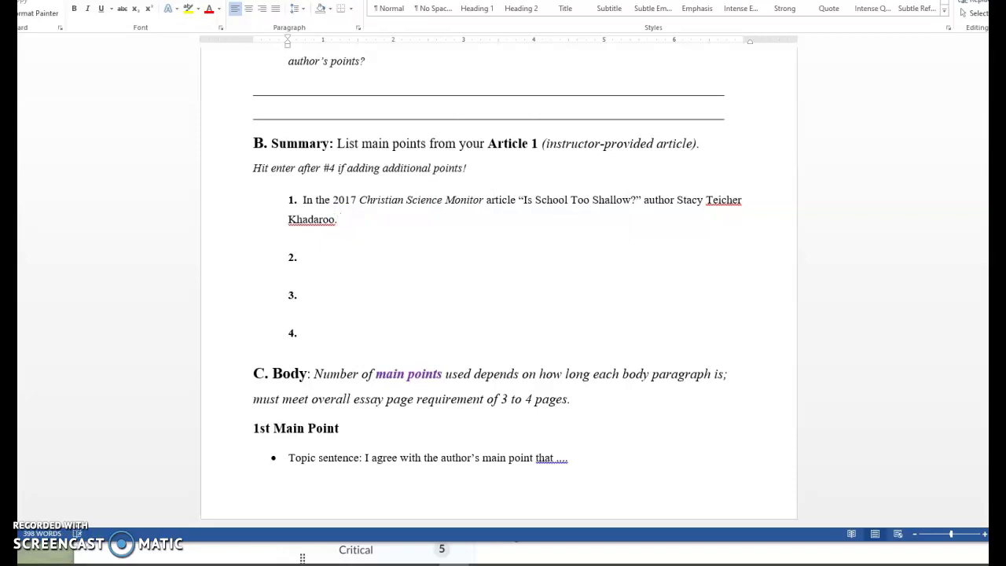
left_click(344, 220)
key("ctrl+v")
left_click(408, 260)
Step: Delete 'the 2017' so Summary point 1 opens 'In Christian Science Monitor article'
left_click(371, 219)
left_click_drag(372, 219, 623, 235)
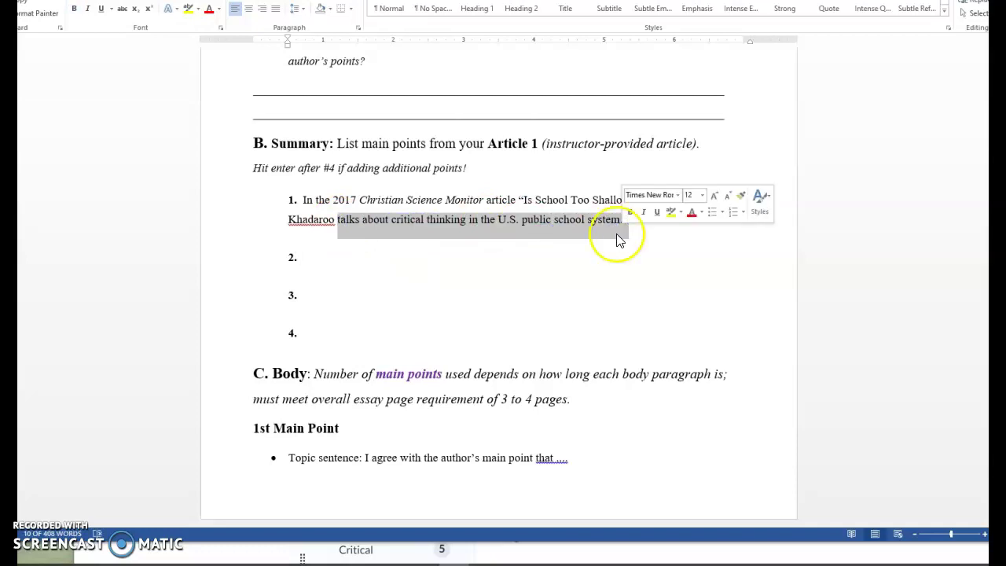
left_click(292, 224)
left_click(325, 220)
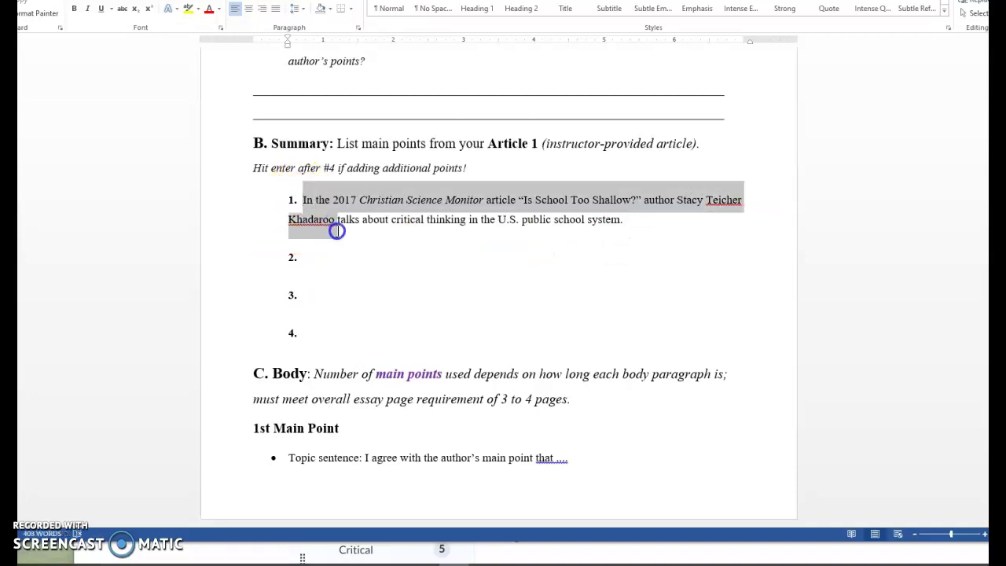
left_click(337, 234)
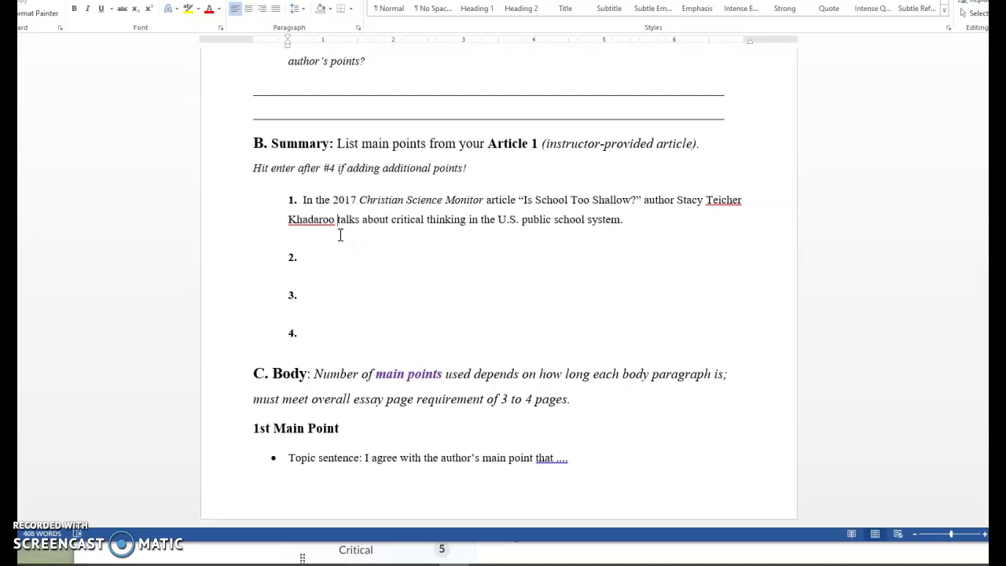
left_click_drag(339, 235, 637, 226)
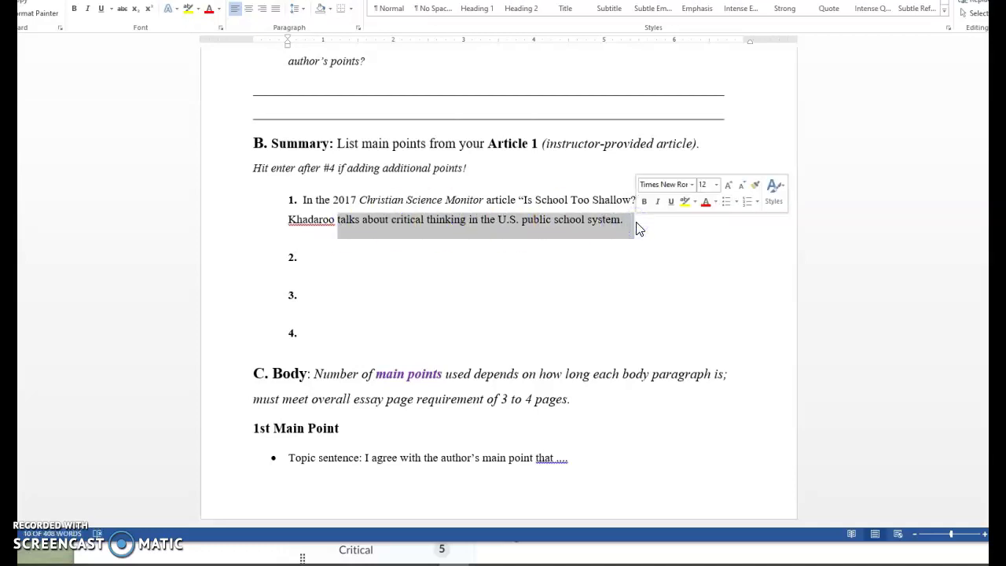
left_click(602, 220)
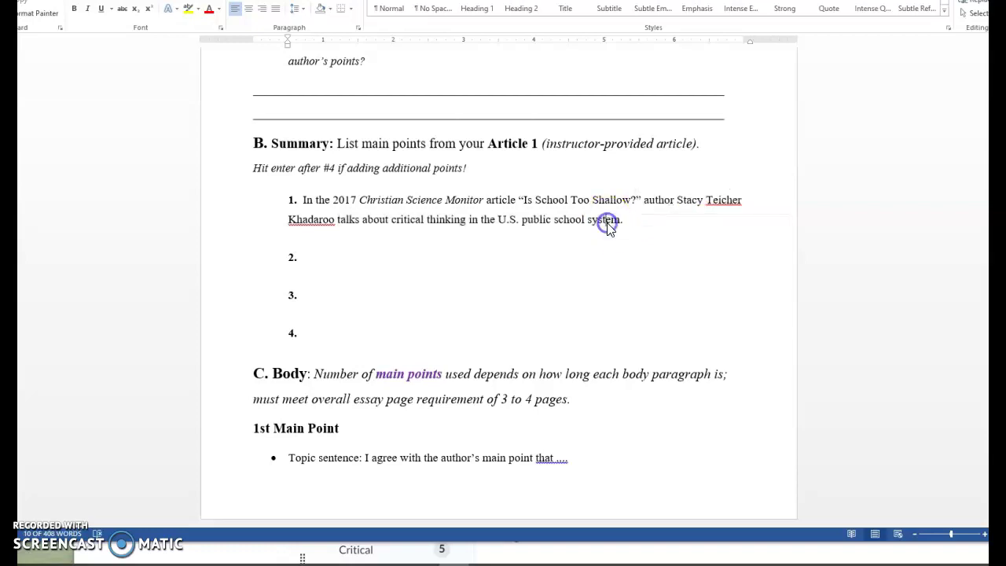
left_click_drag(632, 222, 348, 231)
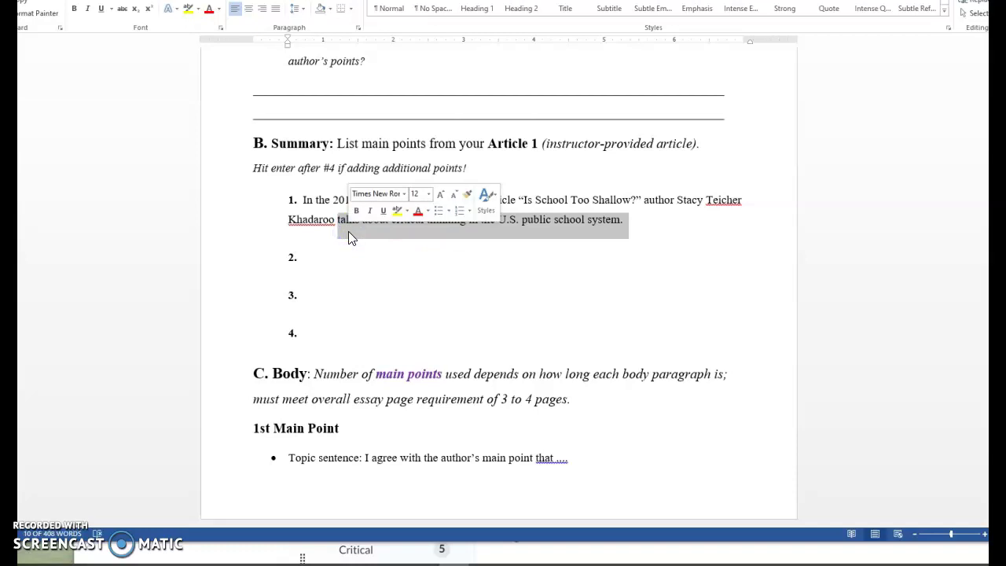
left_click(444, 301)
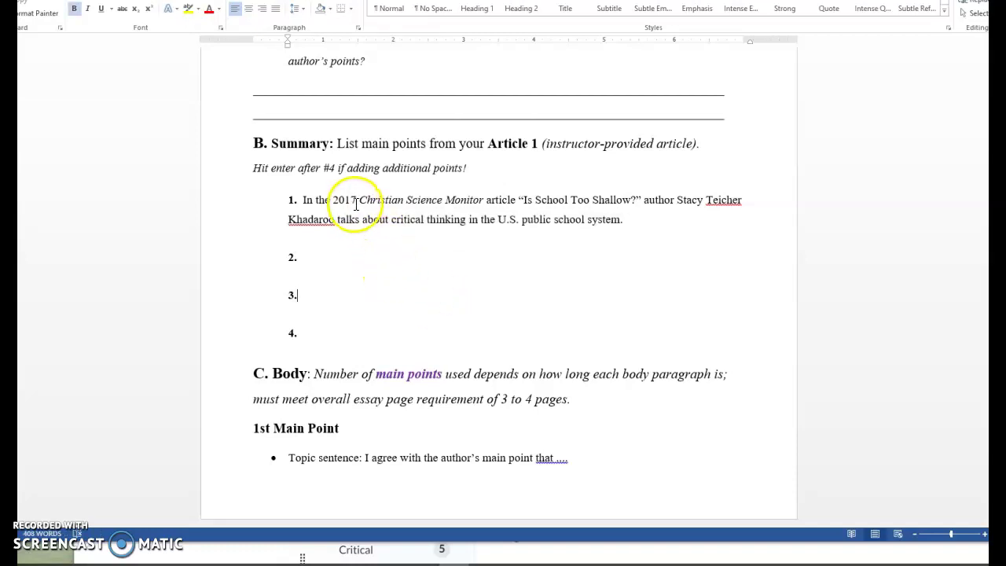
left_click_drag(342, 200, 327, 201)
key("Delete")
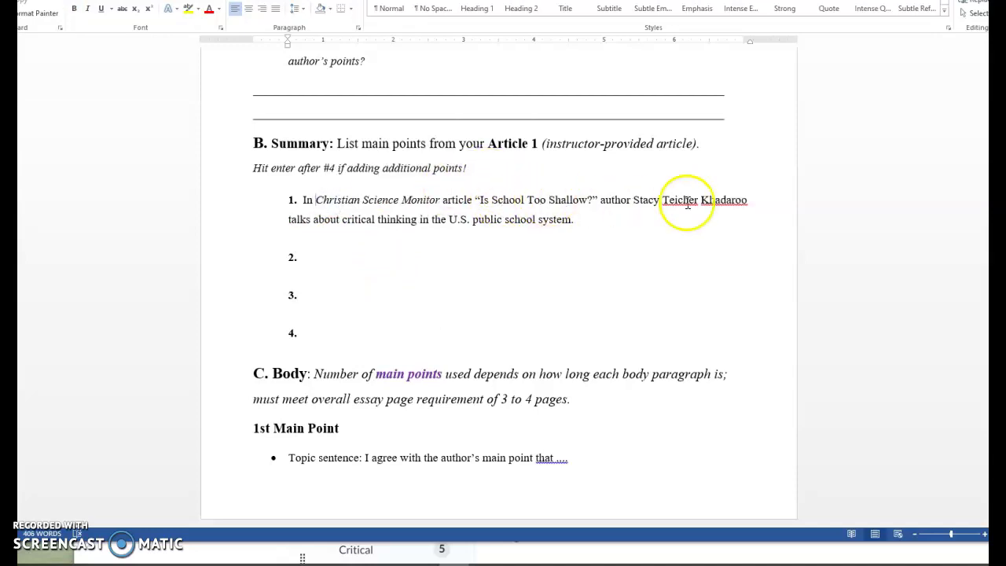
Step: Add '(2017)' after the author's name and replace 'the U.S. public school system' with 'U.S. education'
left_click(759, 206)
type("(2017)")
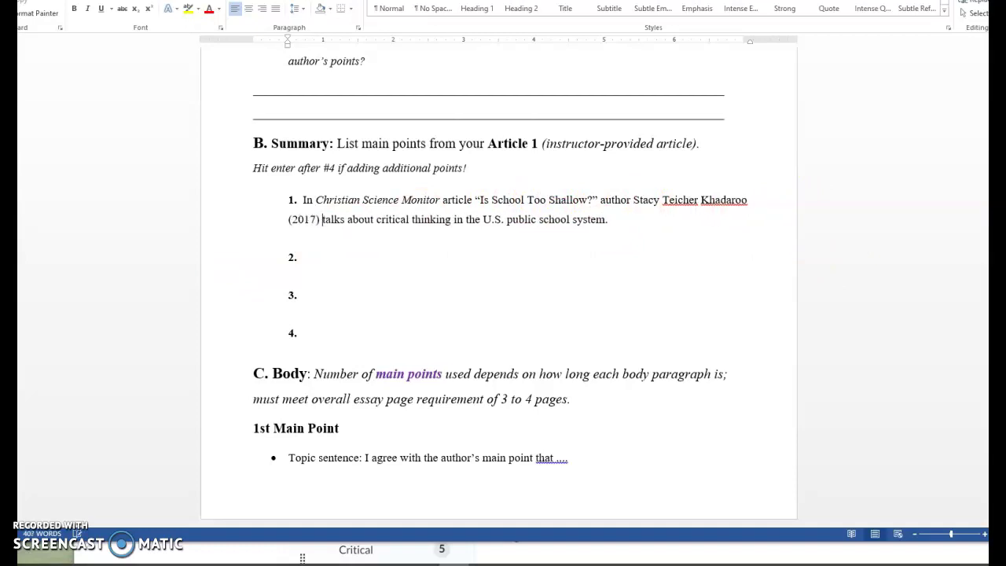
left_click(453, 222)
left_click_drag(602, 220, 461, 221)
type("U.")
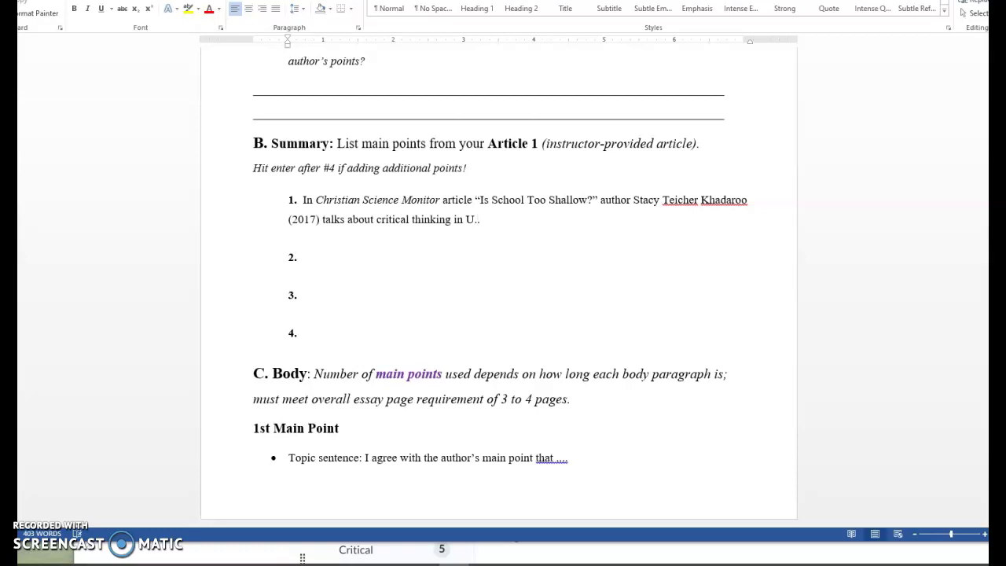
type("S.")
left_click(483, 219)
type("education.")
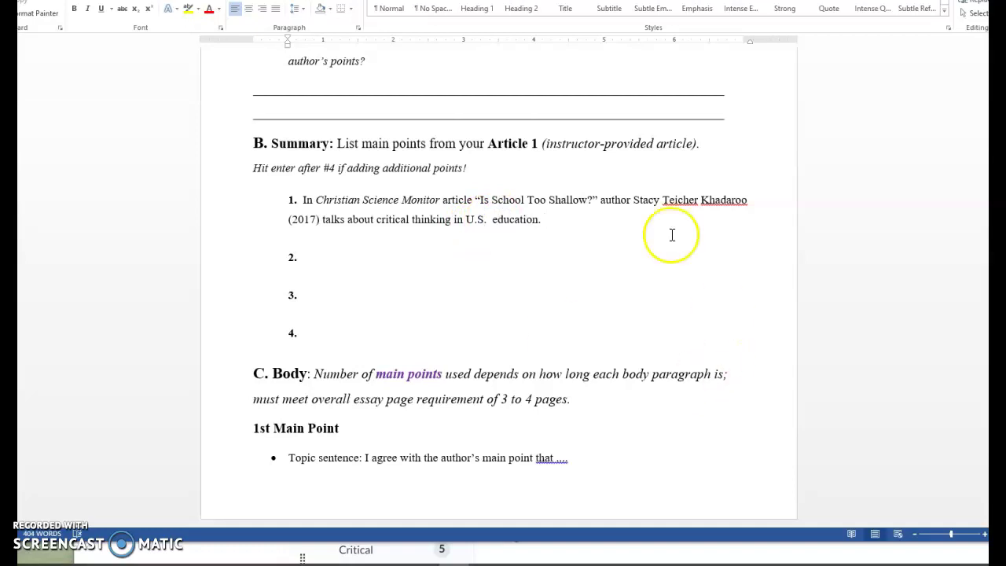
scroll(464, 274, "down", 3)
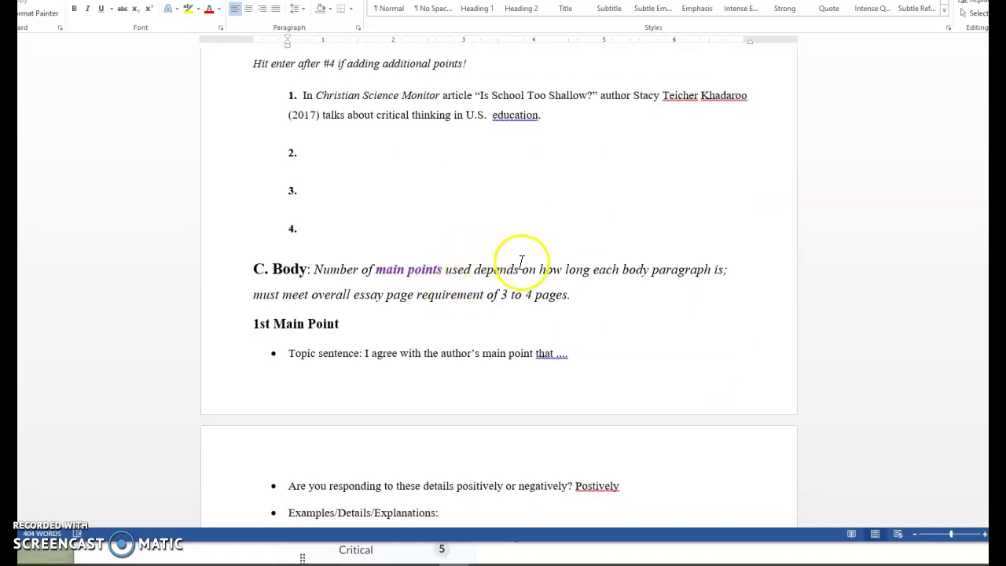
Step: Delete the optional 4th Main Point section, from its heading through its last underline
scroll(537, 273, "down", 2)
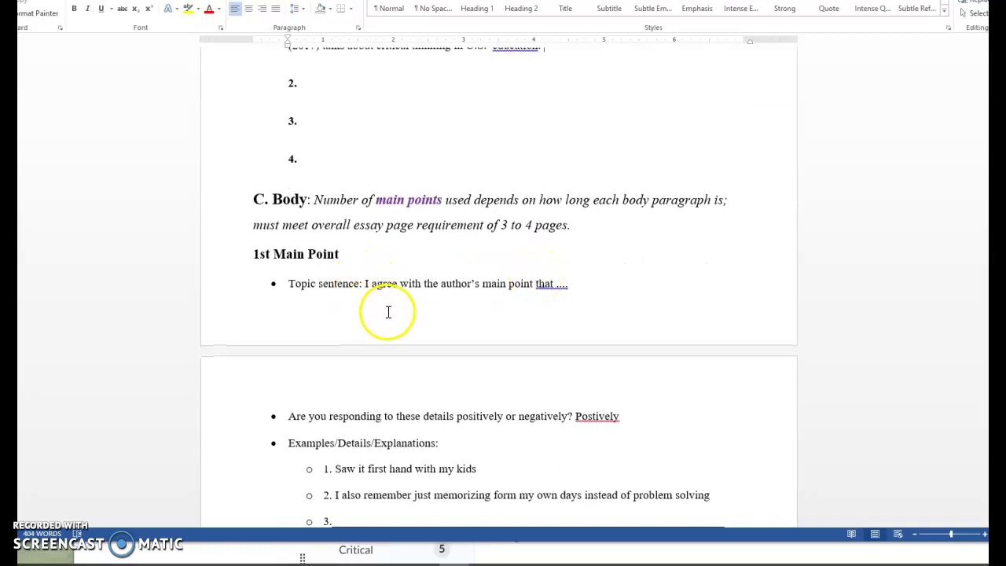
scroll(387, 312, "down", 2)
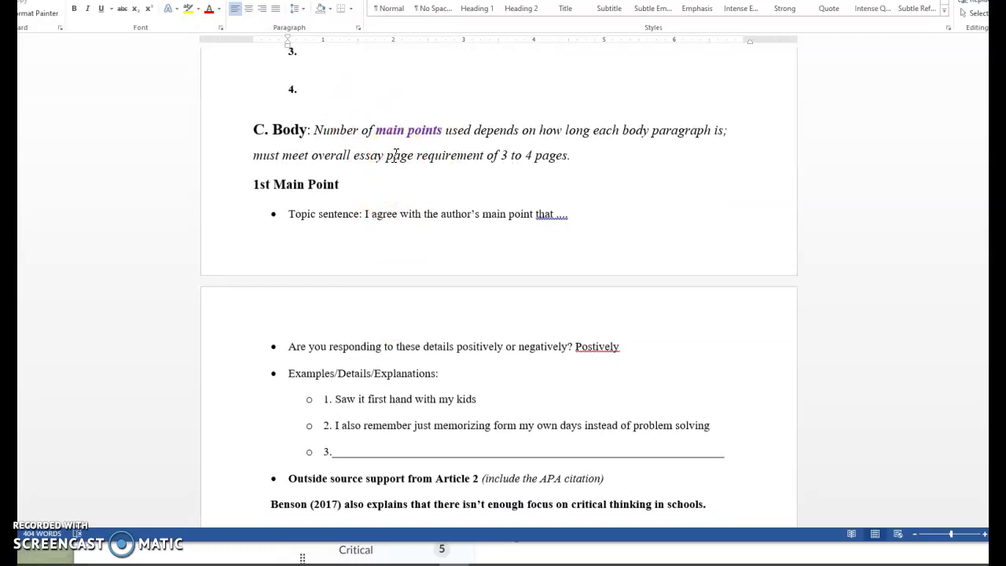
scroll(474, 173, "down", 12)
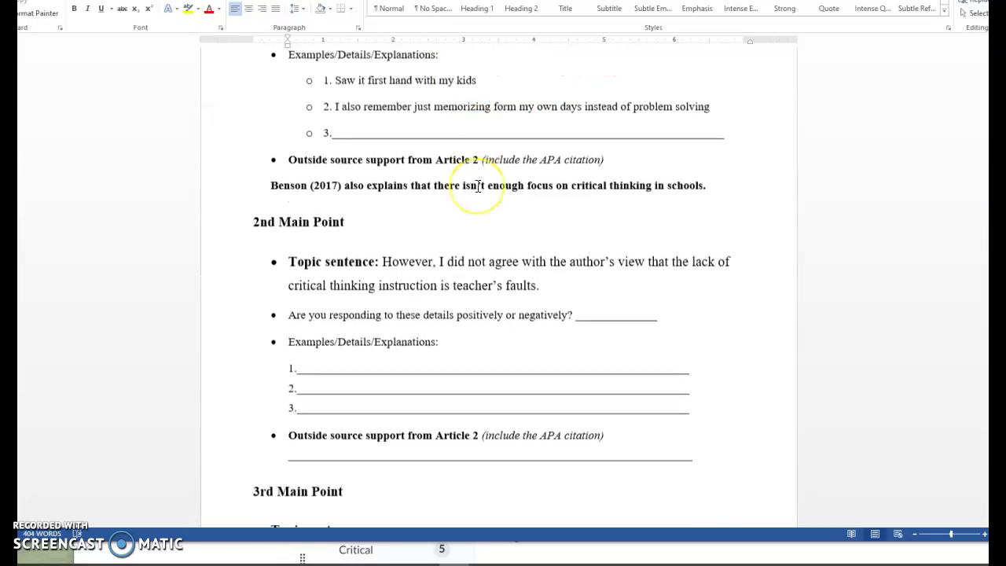
scroll(477, 186, "down", 10)
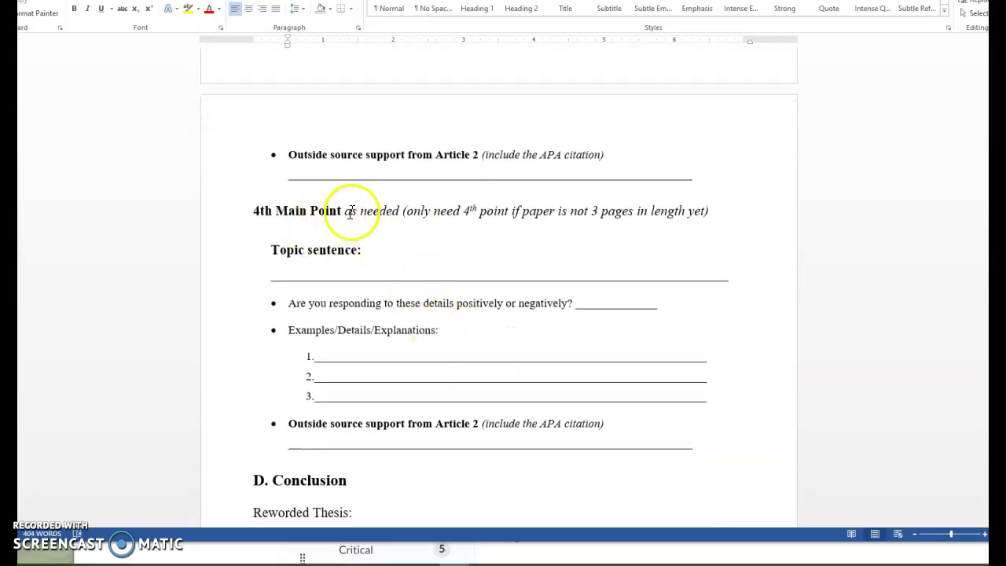
left_click_drag(356, 213, 874, 201)
left_click(826, 280)
left_click_drag(706, 435, 172, 219)
key("Delete")
scroll(511, 254, "up", 8)
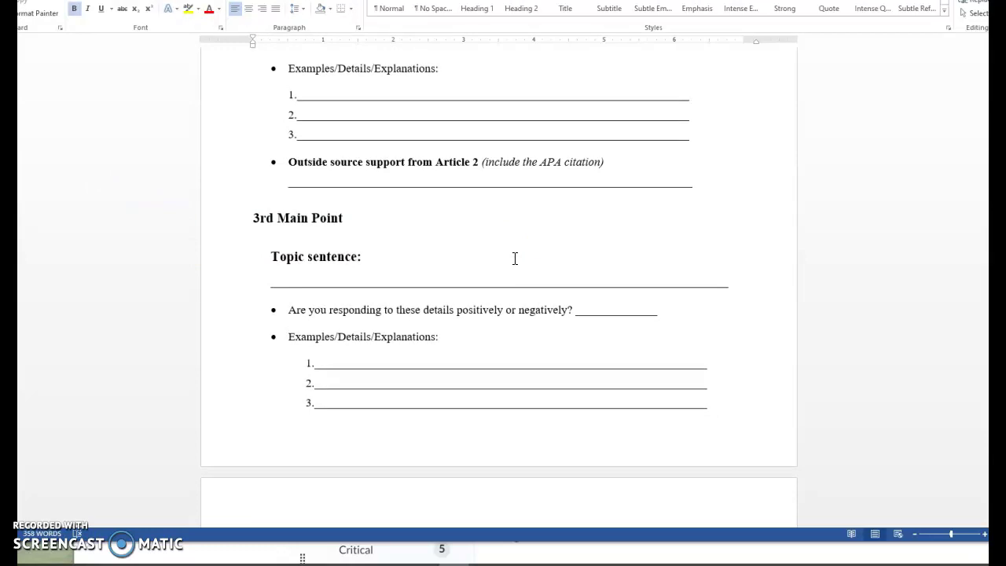
scroll(515, 258, "up", 3)
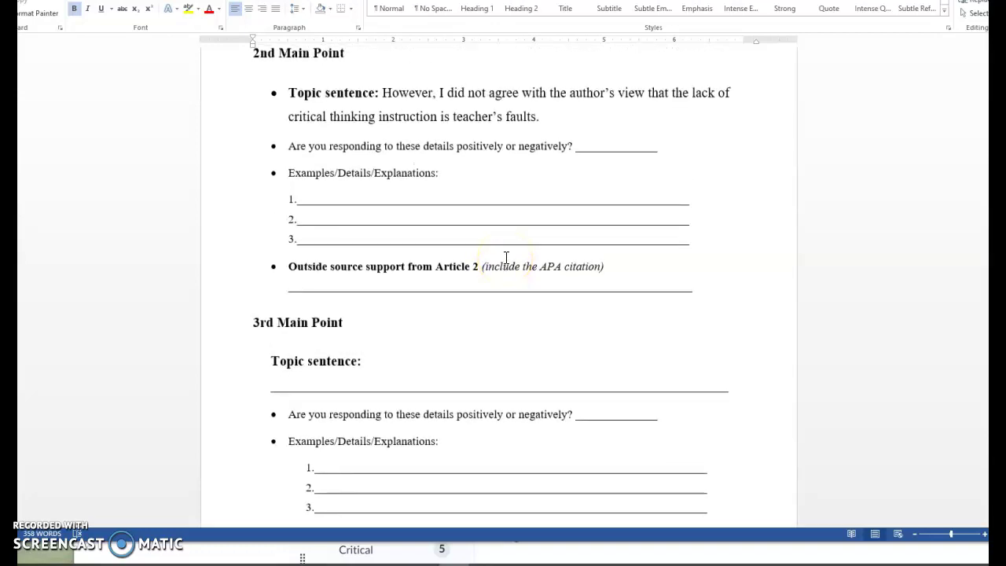
Step: Start a new unindented line '4/' below example line 3 in the last main point
left_click(696, 247)
key("Return")
key("BackSpace")
type("$.")
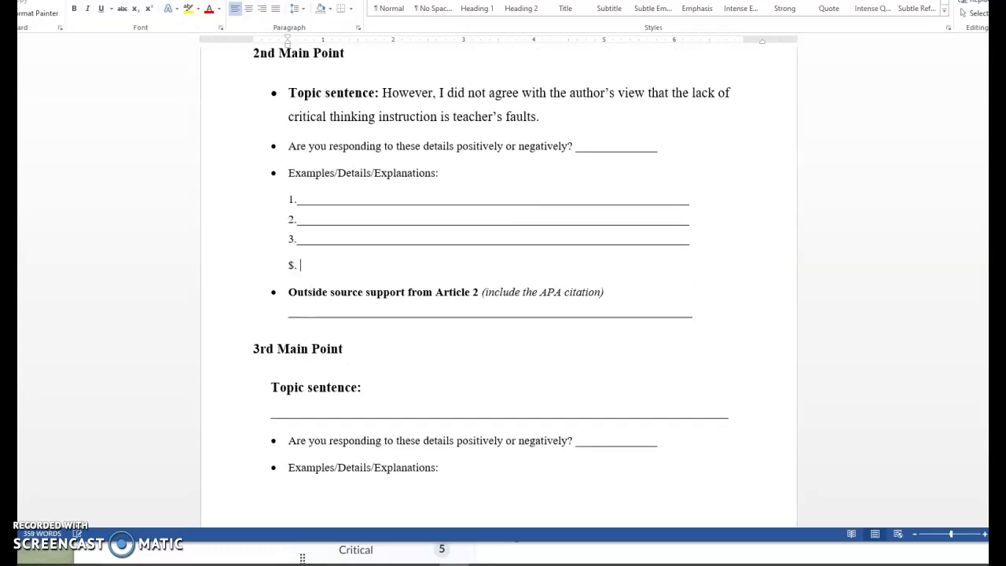
key("BackSpace")
key("BackSpace")
key("BackSpace")
type("4/")
Step: Delete the third blank example line so two examples precede the outside source support
scroll(575, 451, "down", 6)
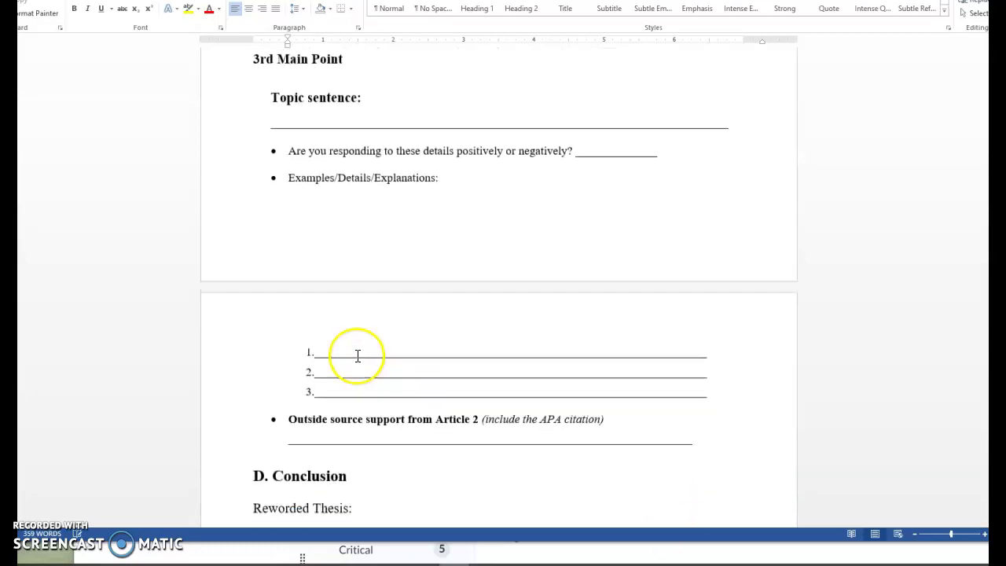
scroll(358, 356, "down", 3)
left_click_drag(694, 260, 290, 276)
key("BackSpace")
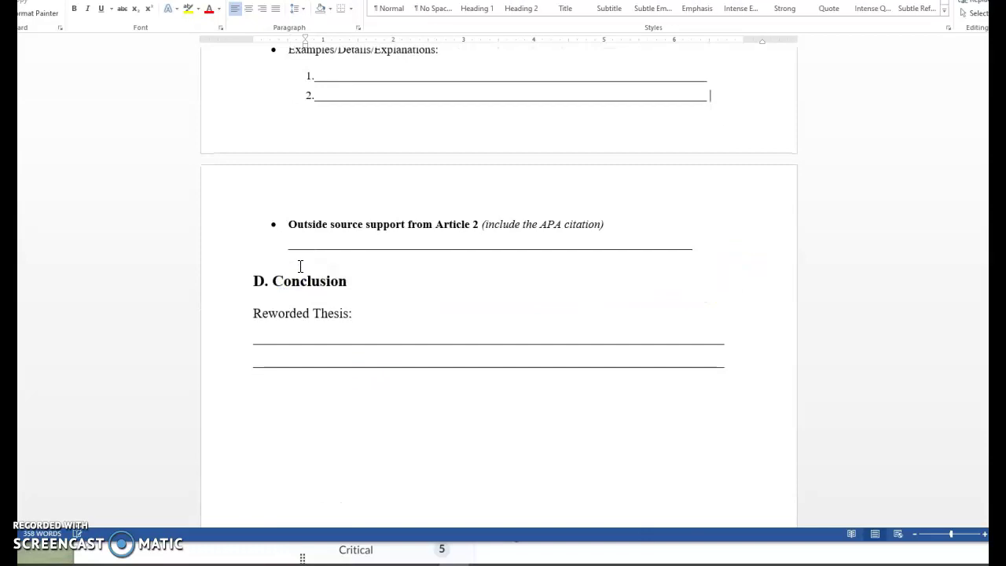
scroll(481, 264, "up", 12)
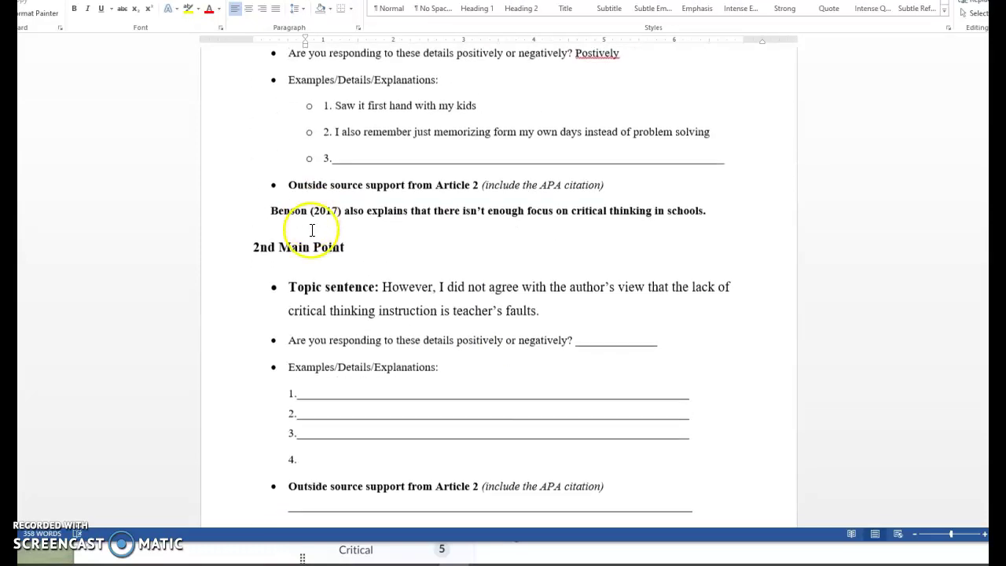
scroll(313, 228, "up", 3)
left_click(285, 305)
left_click(471, 305)
left_click(532, 367)
scroll(534, 369, "up", 3)
scroll(534, 369, "up", 1)
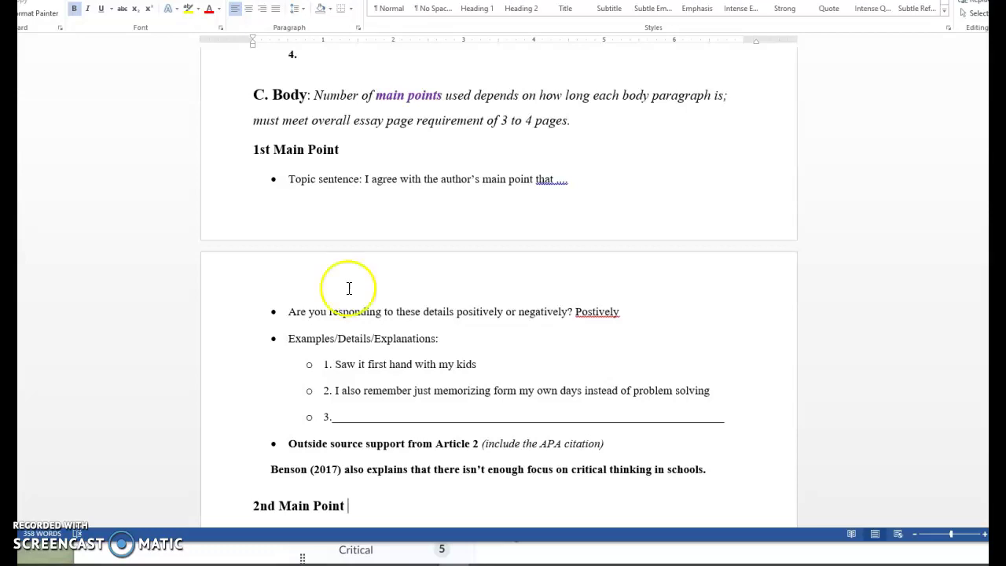
Step: Delete the placeholder dots after 'that' in the 1st Main Point topic sentence
left_click(274, 152)
scroll(433, 197, "down", 2)
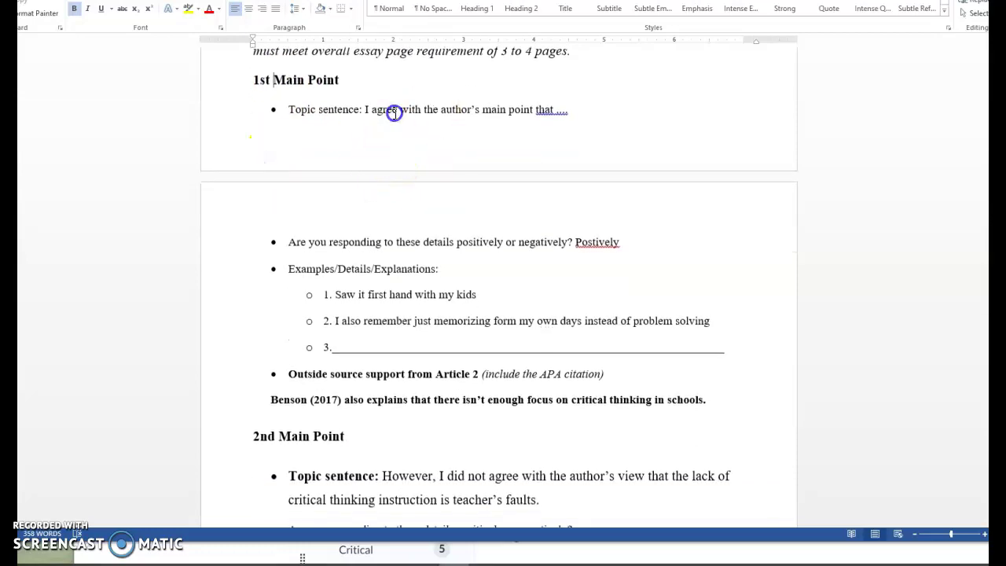
left_click(363, 106)
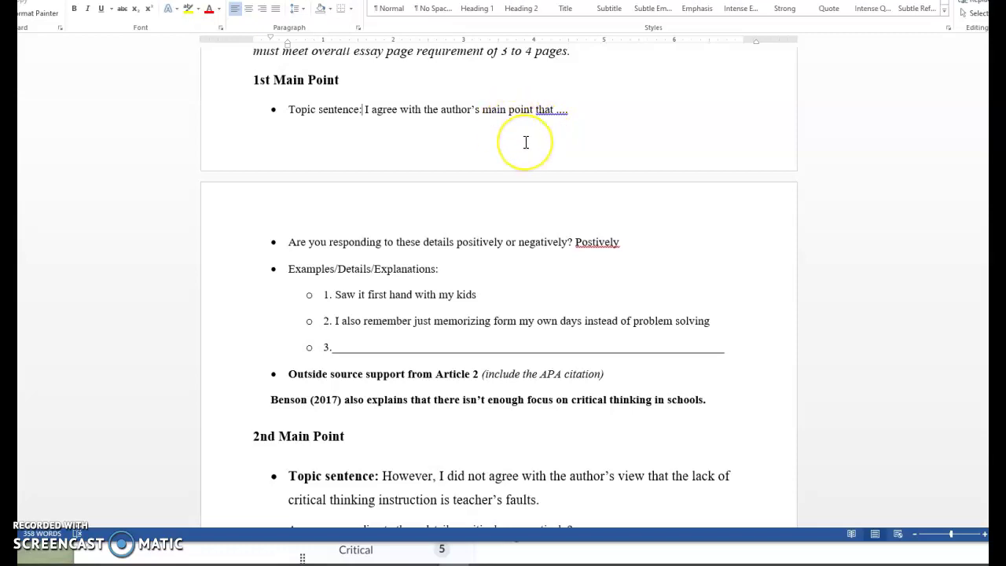
scroll(526, 142, "up", 1)
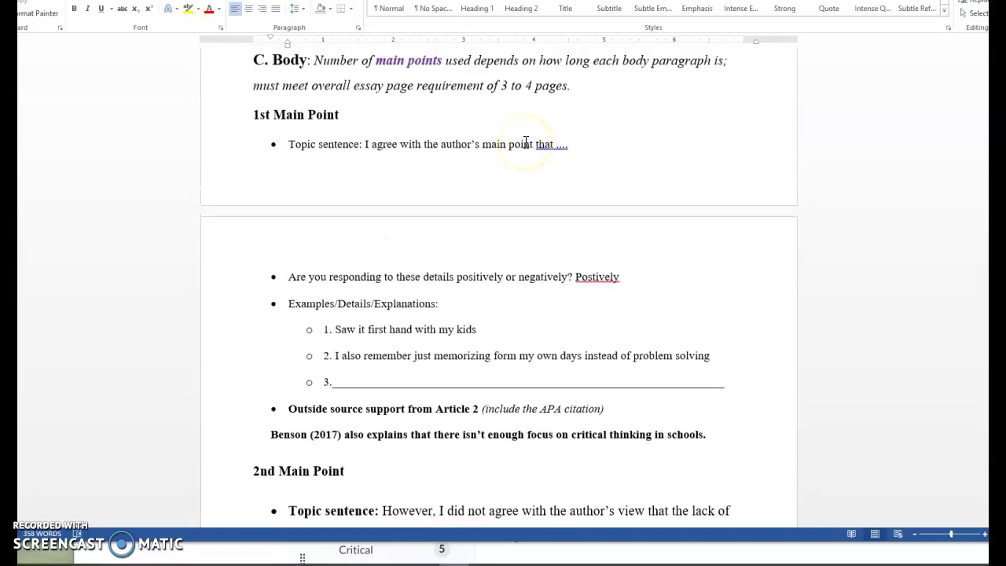
left_click(370, 142)
left_click(560, 142)
left_click_drag(559, 142, 579, 147)
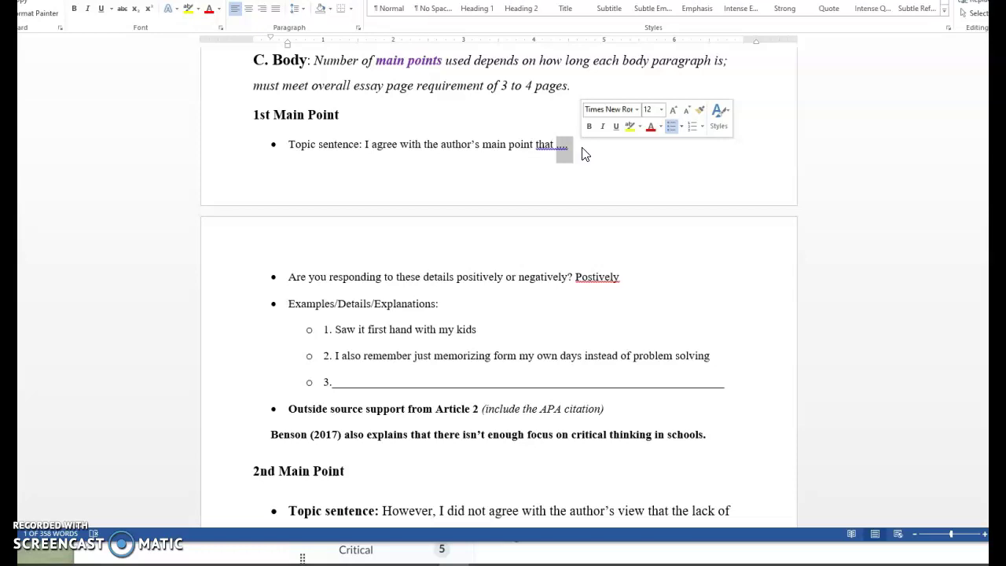
key("BackSpace")
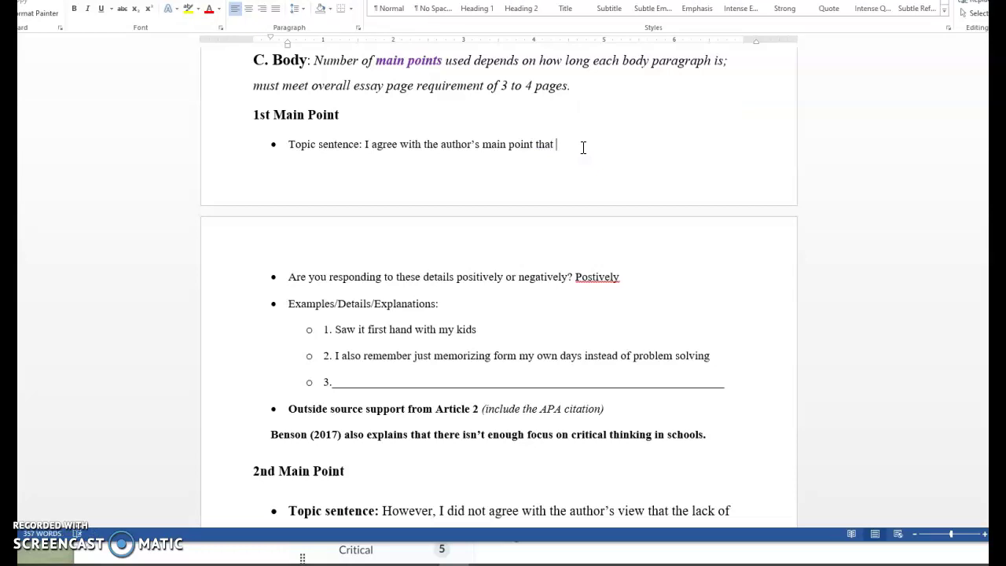
Step: Draft the ending 'critical thinking needs to play a bigger role in education in the United States.', then delete it
type("critical thinking needs to play a b")
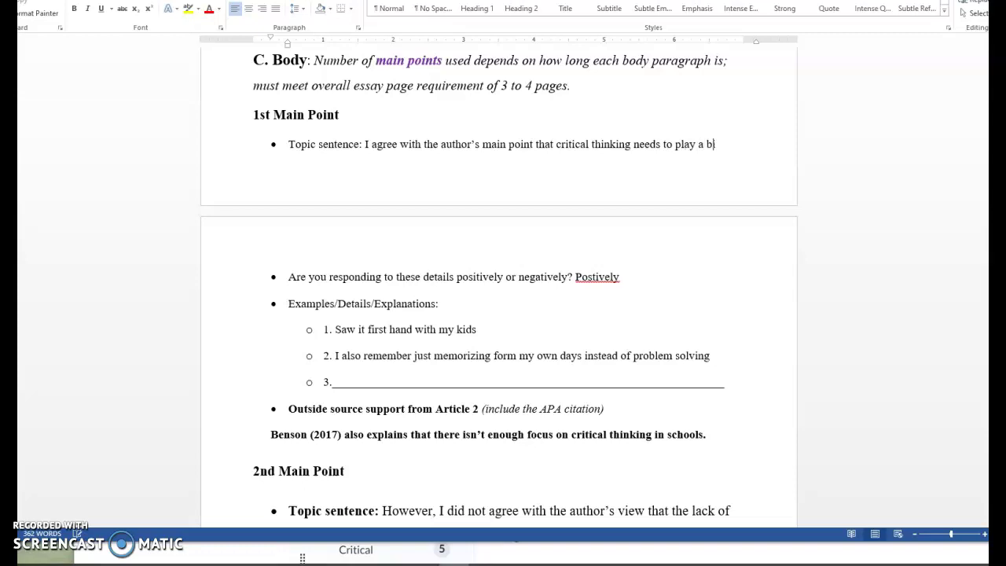
type("igger role in")
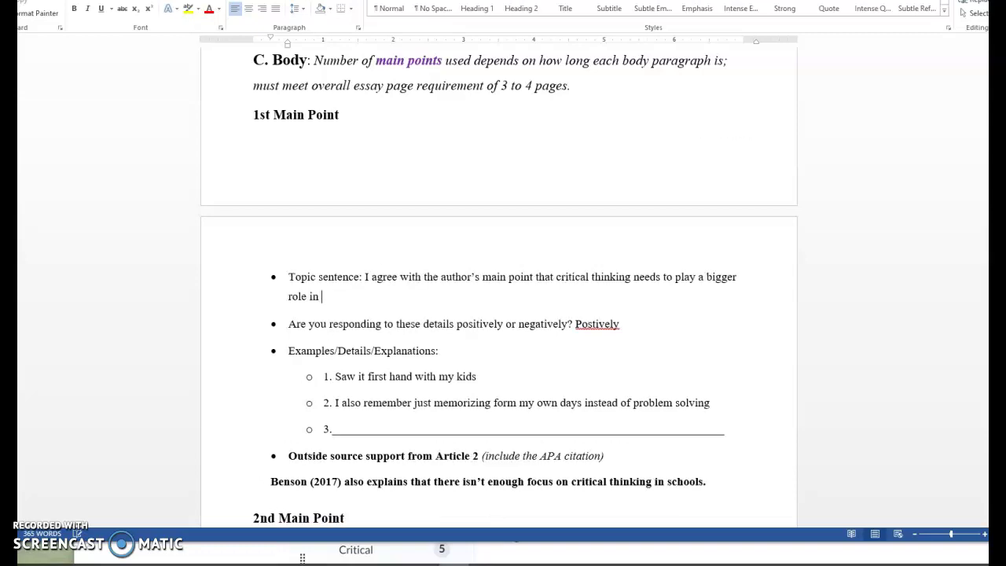
key("shift+Return")
type("educatio")
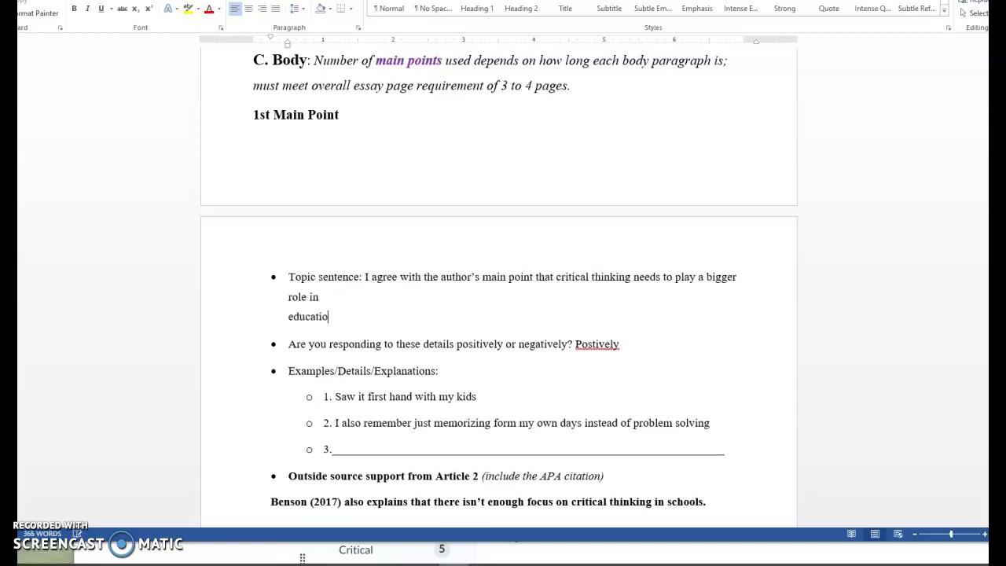
type("n in the United States.")
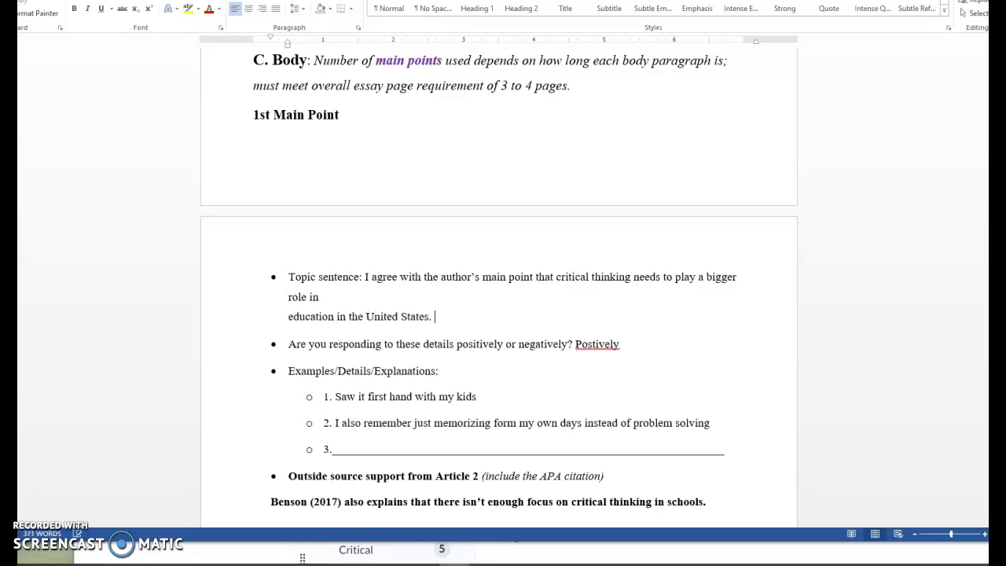
left_click(290, 316)
key("BackSpace")
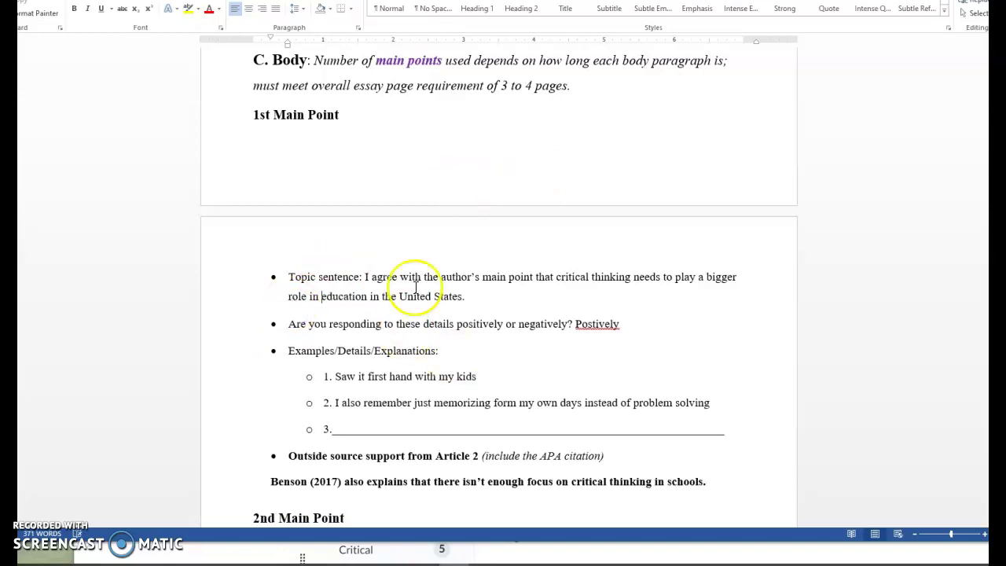
left_click_drag(471, 295, 539, 277)
key("Delete")
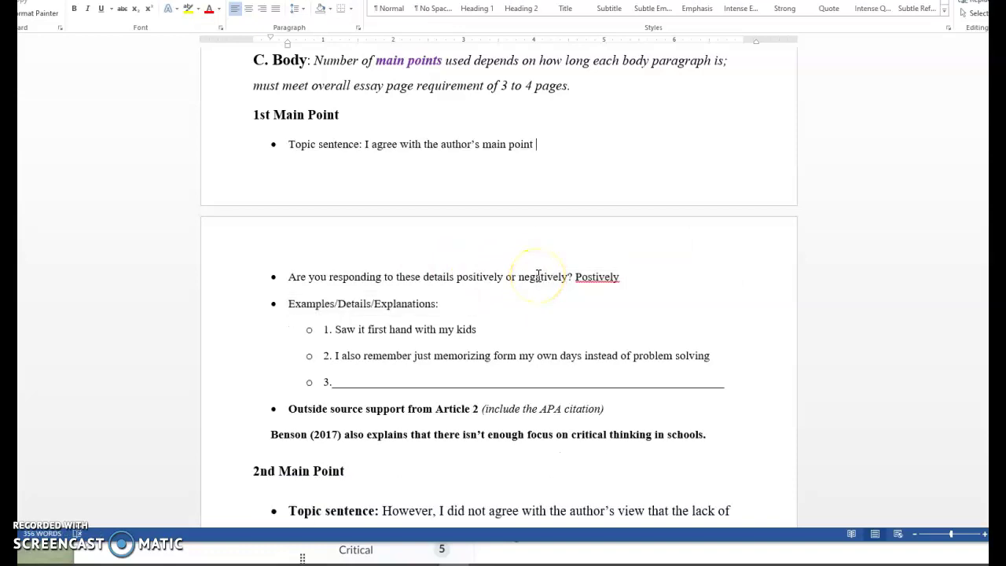
Step: Add '...' after 'main point' in the topic sentence and review the first example
type("...")
scroll(490, 333, "down", 3)
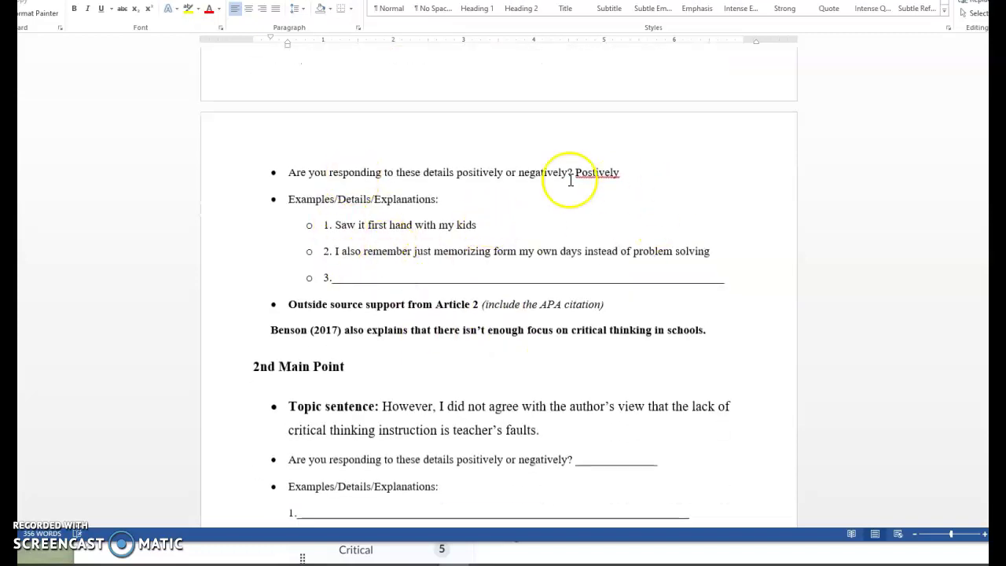
scroll(471, 205, "up", 1)
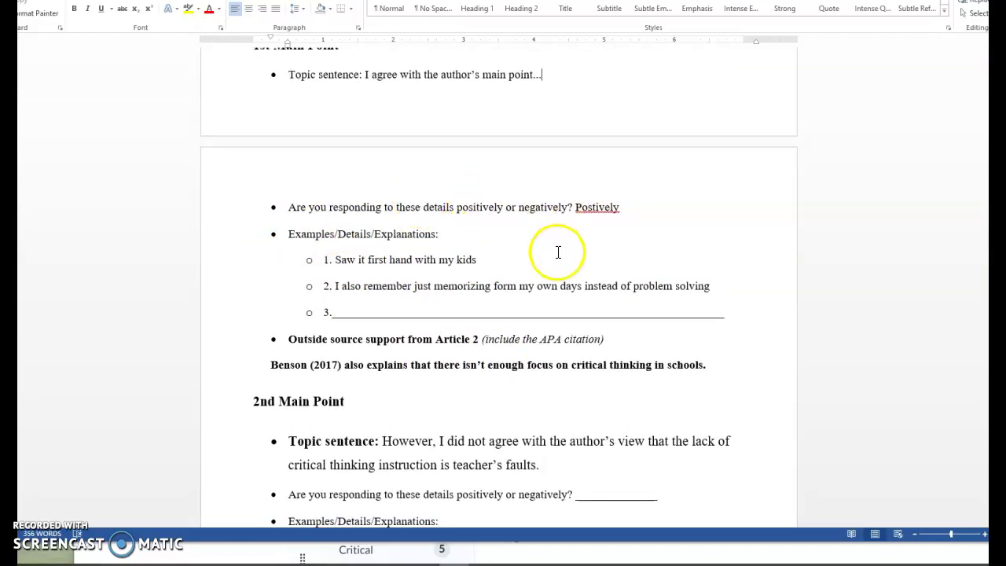
scroll(557, 250, "up", 1)
scroll(423, 148, "up", 1)
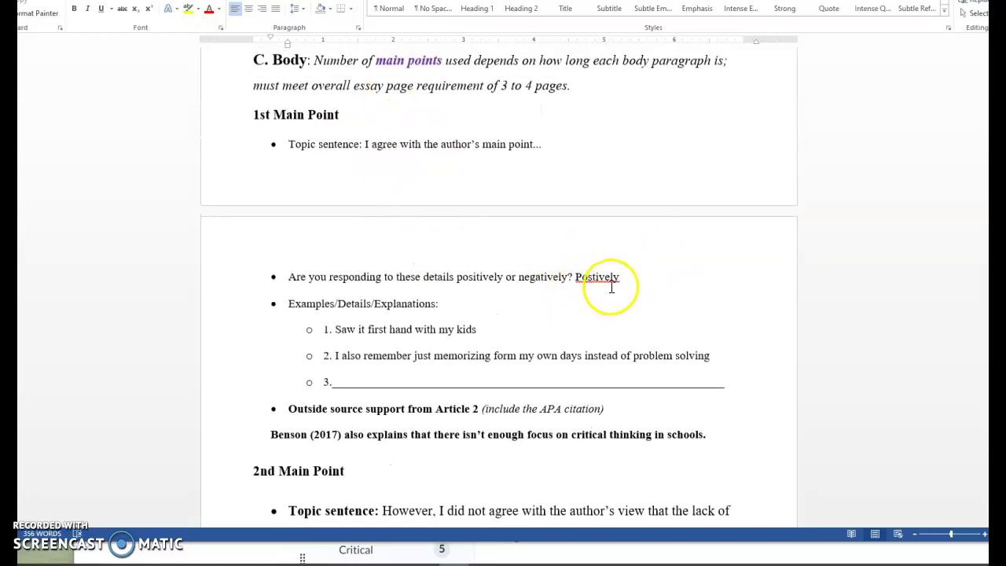
scroll(611, 282, "down", 1)
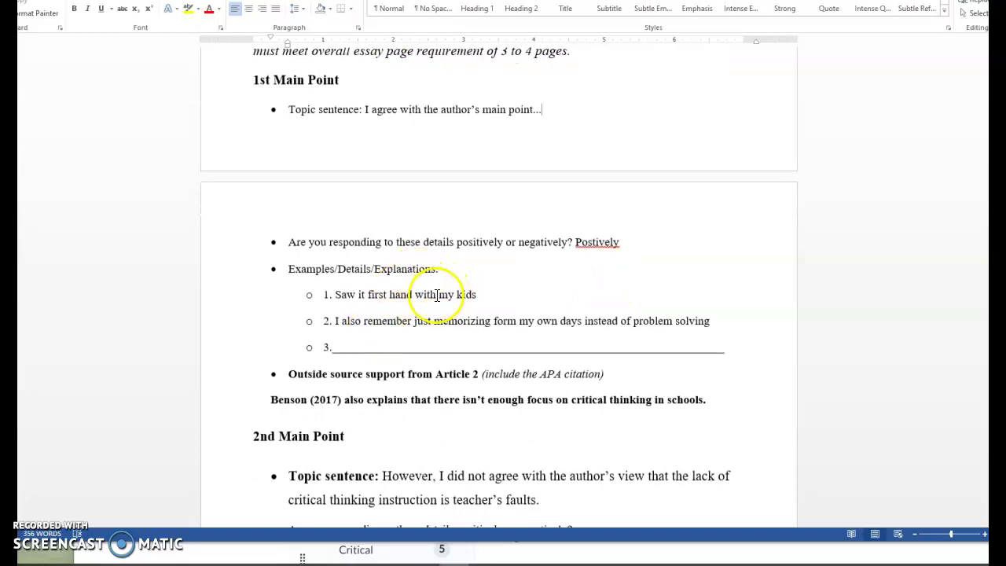
left_click_drag(333, 295, 472, 303)
left_click(417, 301)
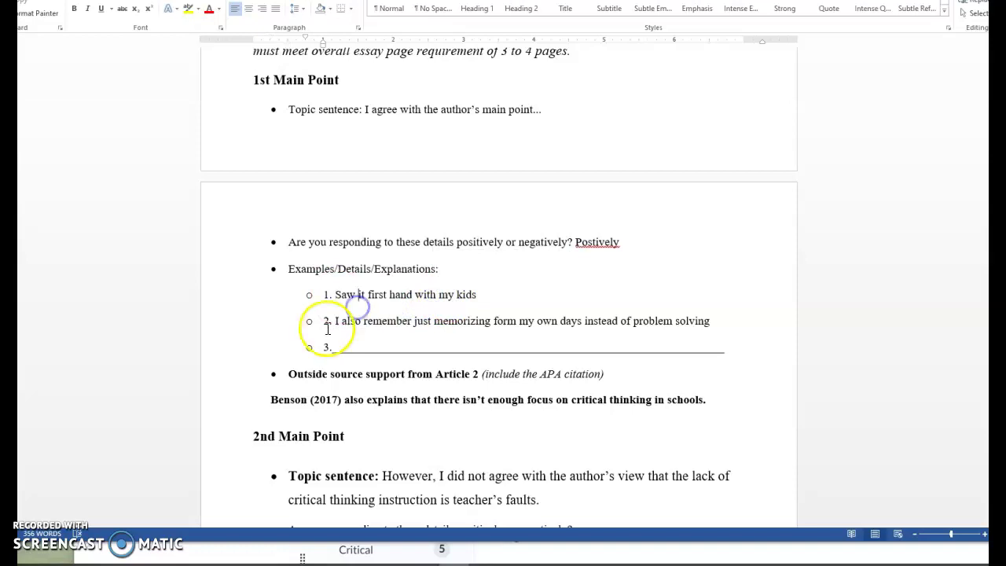
Step: Delete the blank third example line in the 1st Main Point, keeping the two written examples
left_click(393, 339)
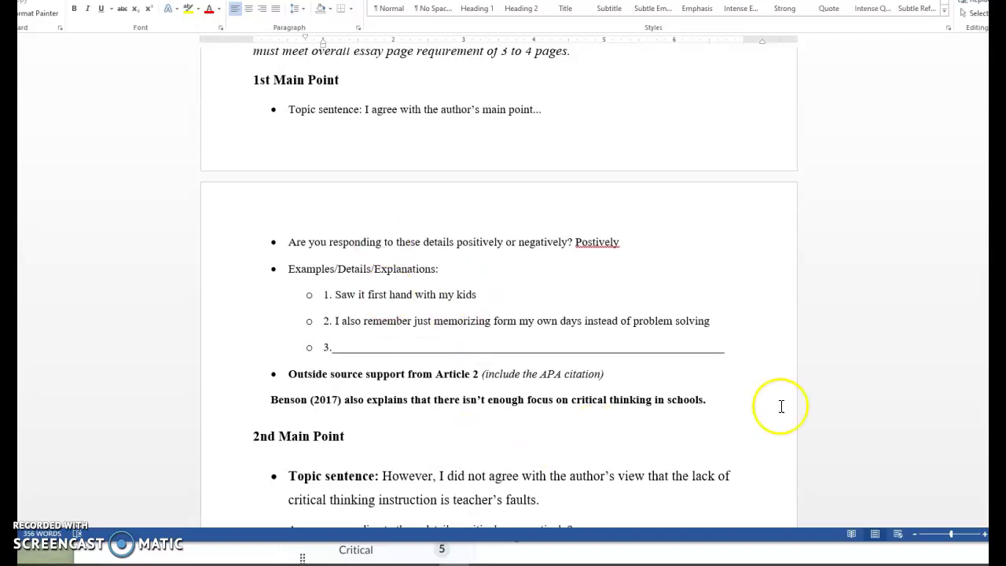
left_click(729, 349)
left_click_drag(728, 349, 324, 355)
key("BackSpace")
key("BackSpace")
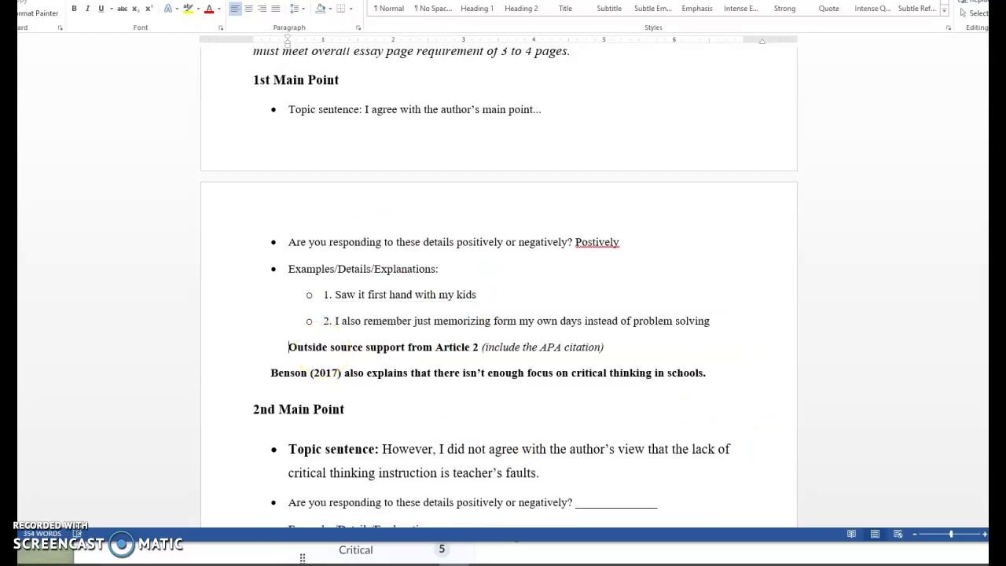
left_click(499, 378)
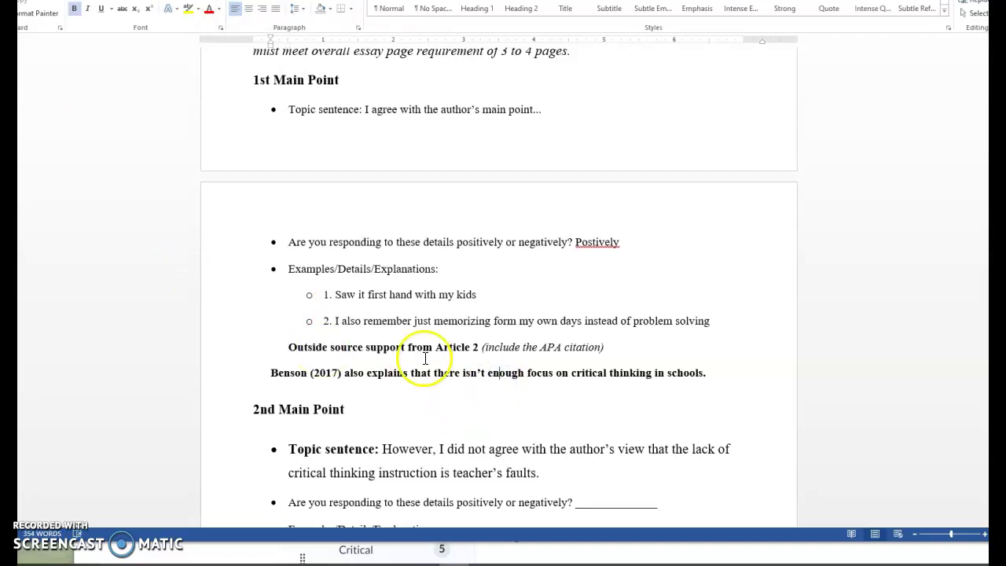
double_click(400, 374)
left_click(330, 373)
left_click(346, 373)
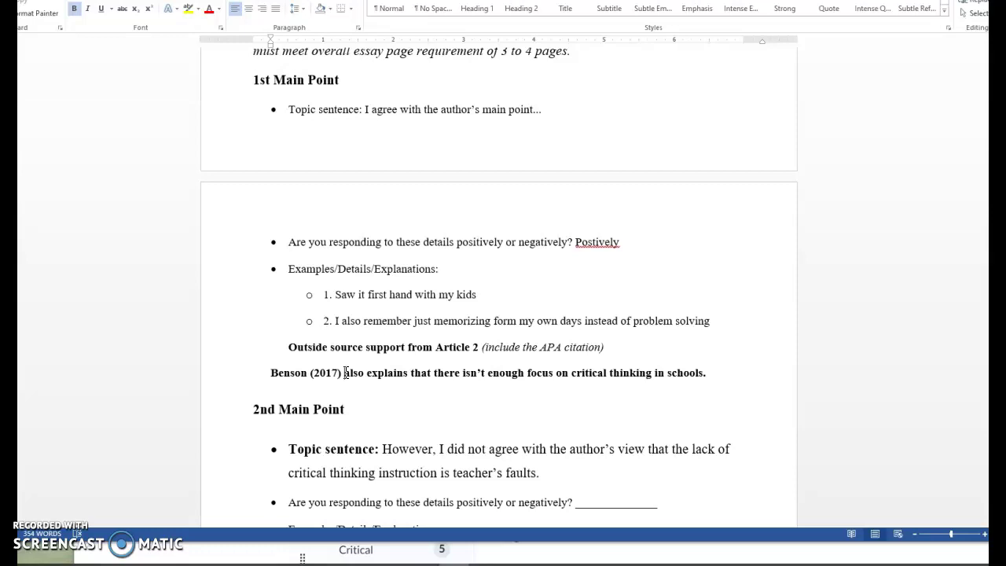
Step: Change 'teacher's faults' to 'teachers' faults' in the 2nd Main Point topic sentence
scroll(346, 373, "down", 7)
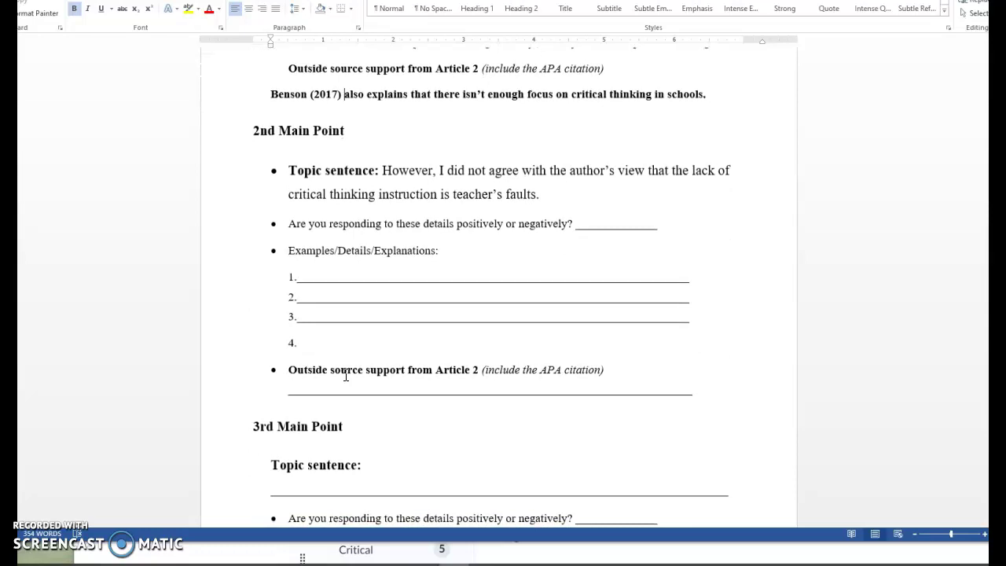
left_click(589, 283)
left_click(467, 196)
scroll(469, 201, "up", 10)
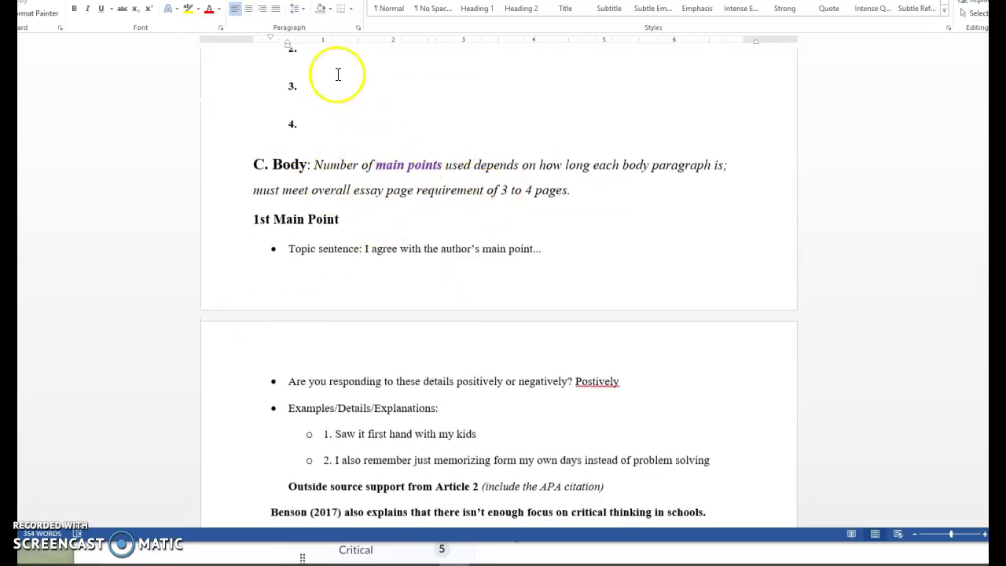
scroll(580, 294, "down", 6)
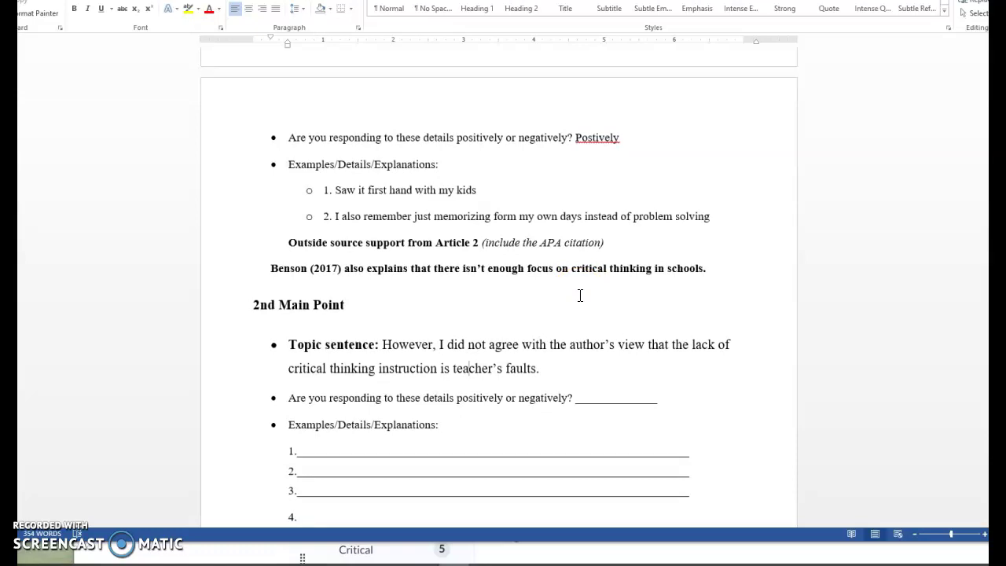
scroll(490, 349, "down", 2)
left_click(383, 278)
left_click_drag(383, 277, 488, 287)
left_click(431, 288)
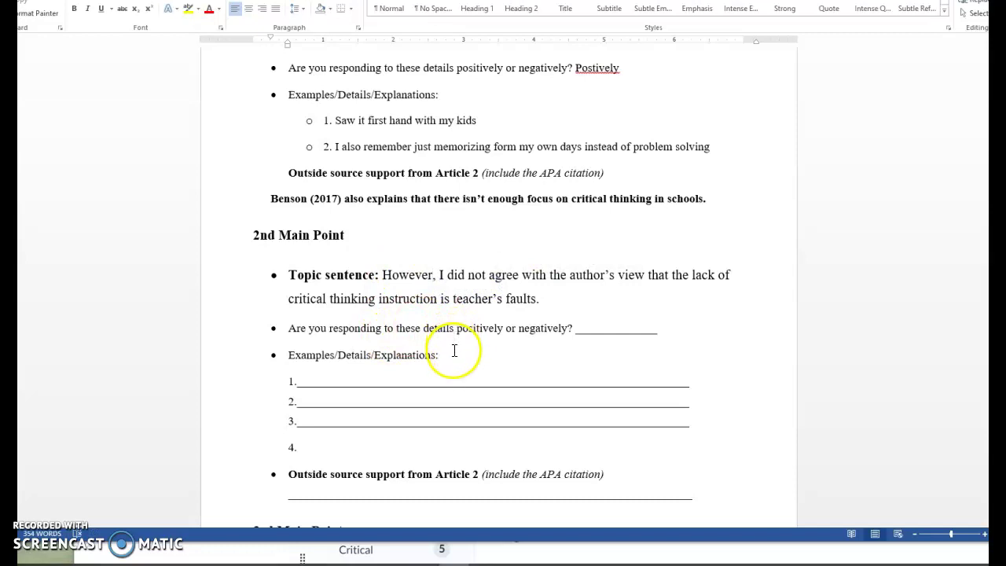
left_click(500, 298)
key("BackSpace")
key("BackSpace")
type("s'")
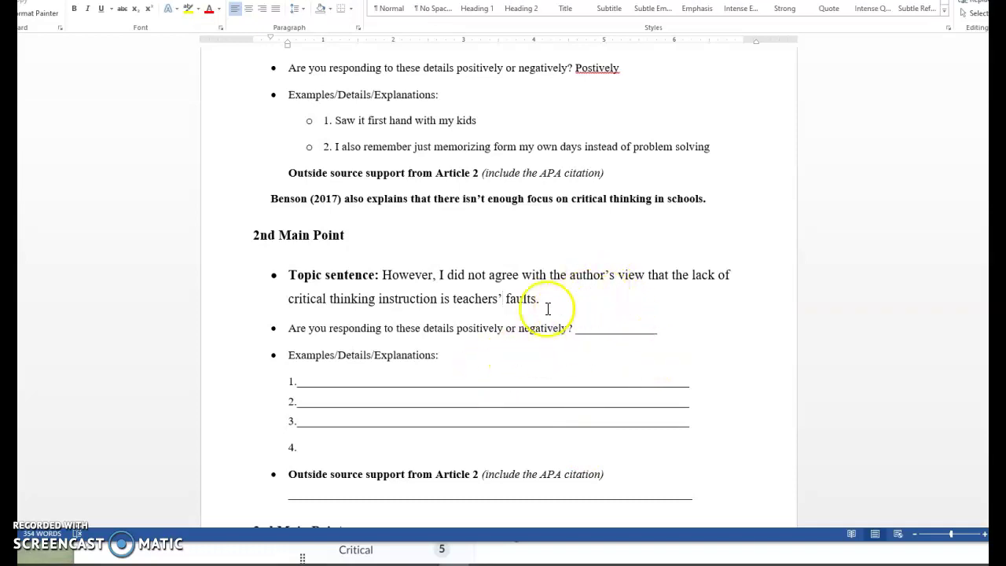
Step: Type 'administration' over the first blank example line
scroll(495, 342, "down", 2)
left_click_drag(642, 320, 301, 328)
type("admin")
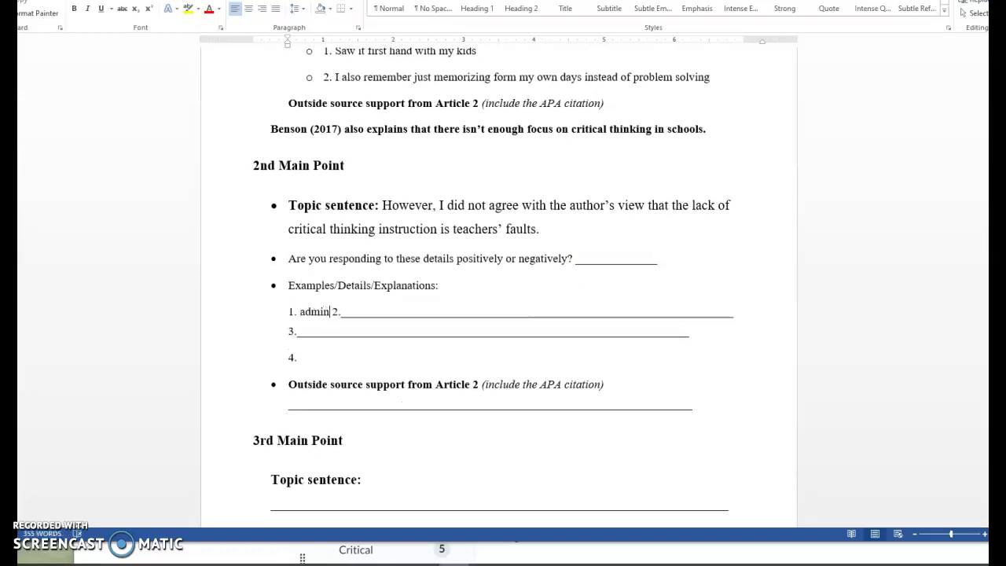
type("istration")
key("Return")
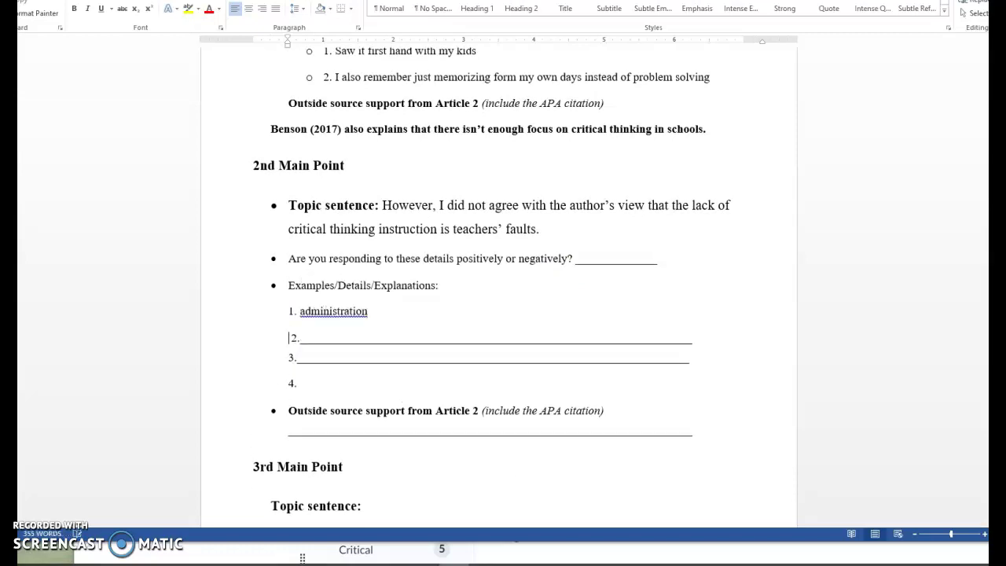
Step: Remove the second blank line and add 'Federal government' as the next example
left_click(298, 340)
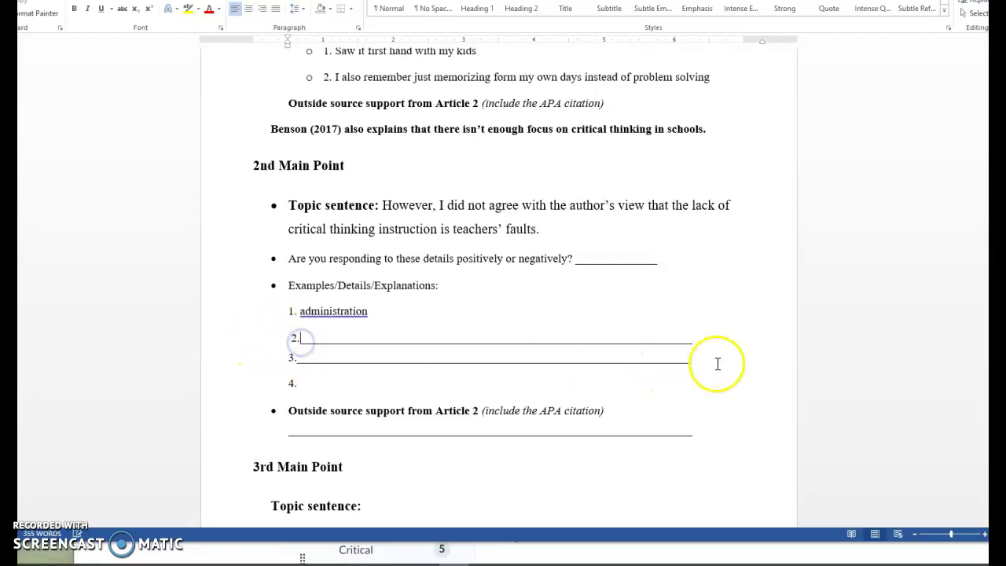
left_click(703, 342)
left_click_drag(702, 342, 299, 344)
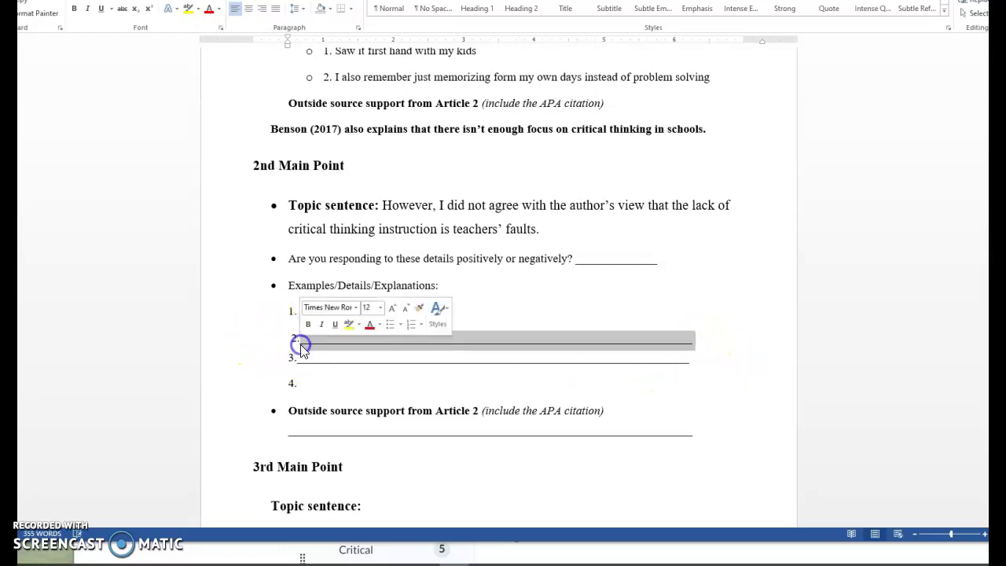
key("Delete")
key("Return")
left_click(345, 334)
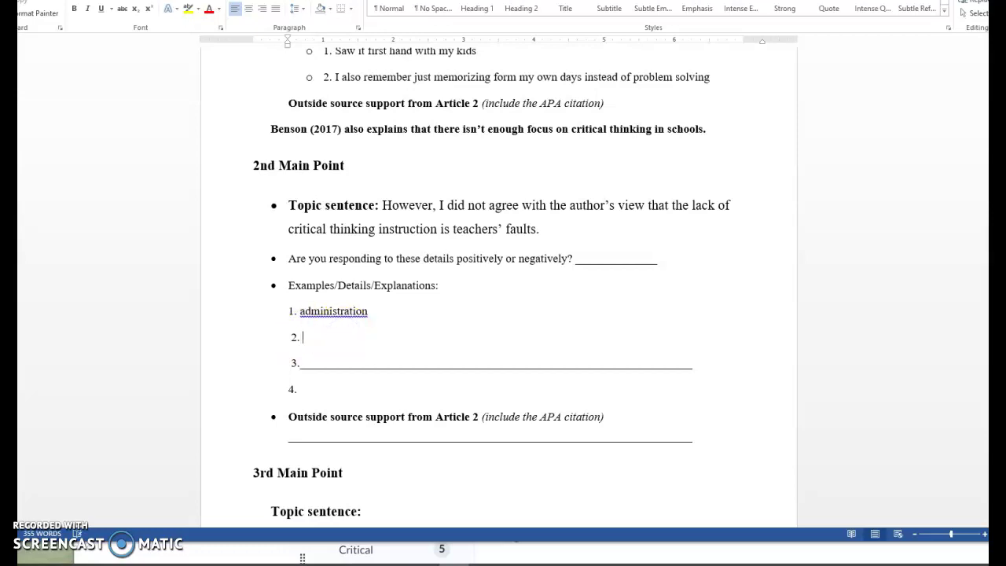
type("Federal governmer")
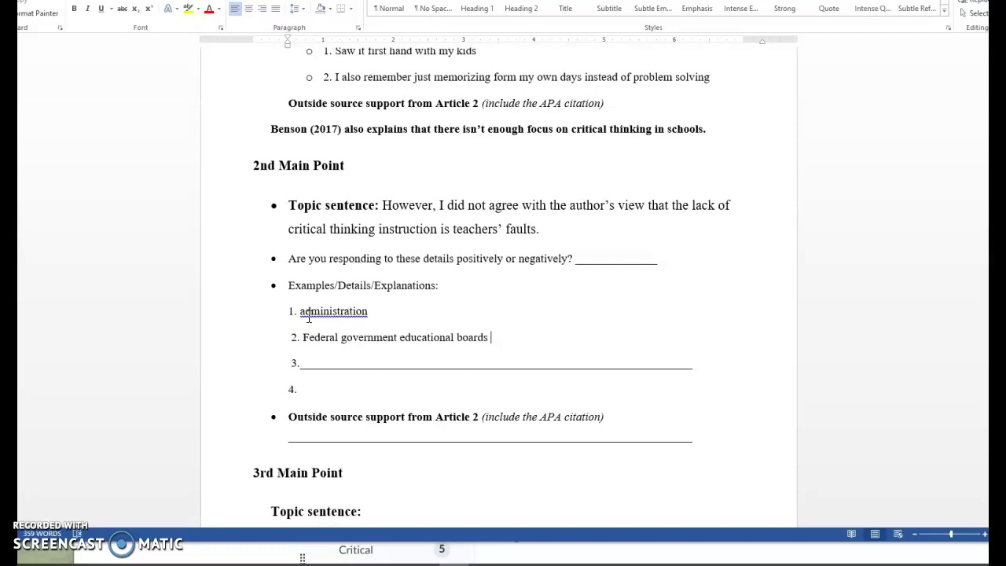
Step: Delete the unused example lines 3 and 4 and the source line
left_click_drag(588, 433, 265, 367)
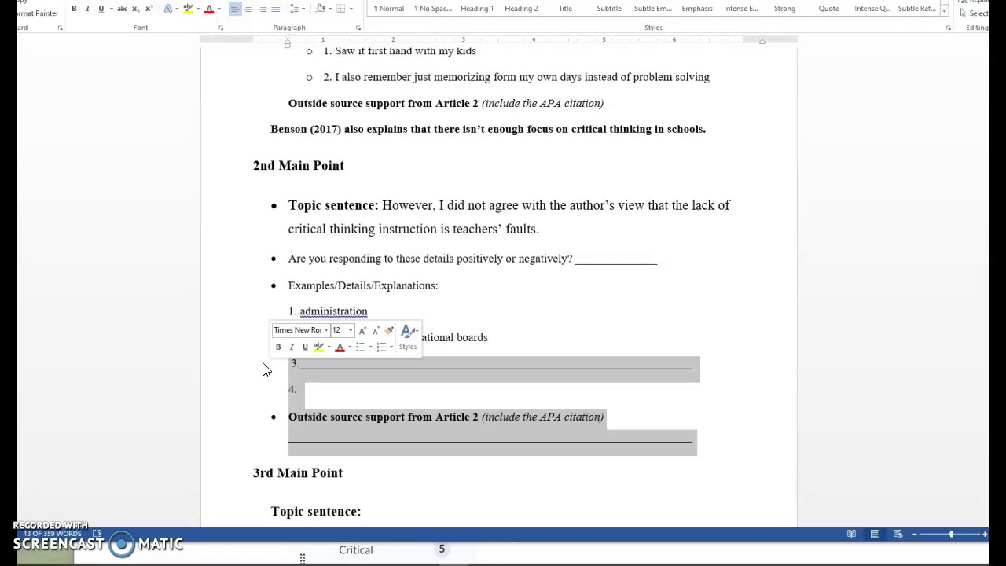
key("Delete")
left_click(519, 336)
key("Return")
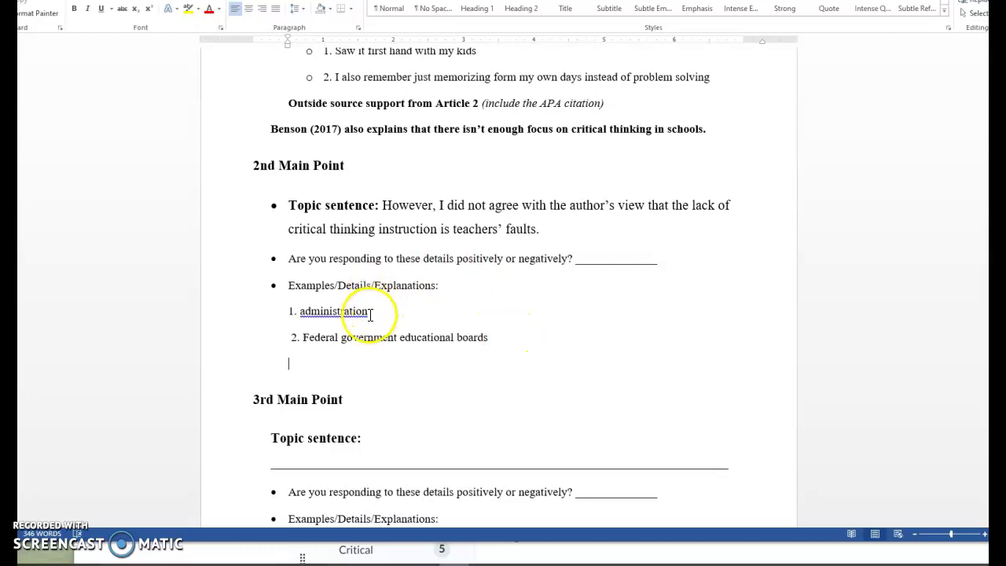
Step: Split the first example into 'school administration' and 'local administration'
left_click(299, 311)
type("local")
left_click(433, 310)
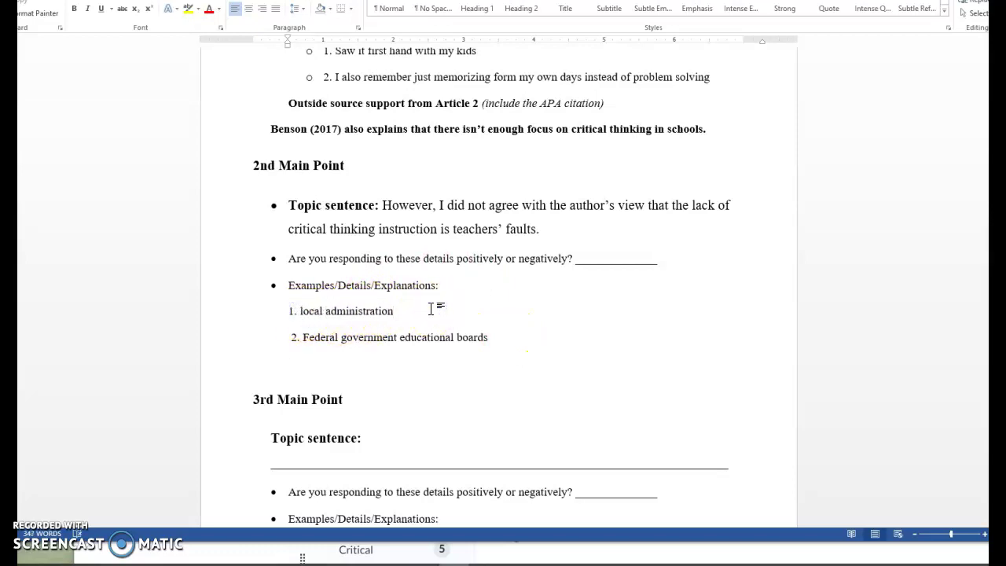
left_click(295, 316)
type("school adm")
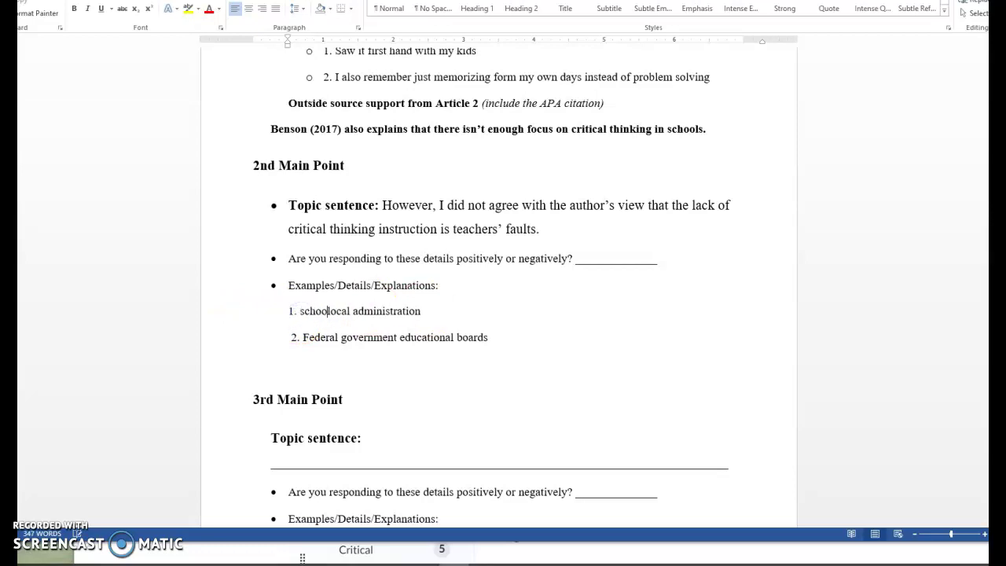
type("inistration")
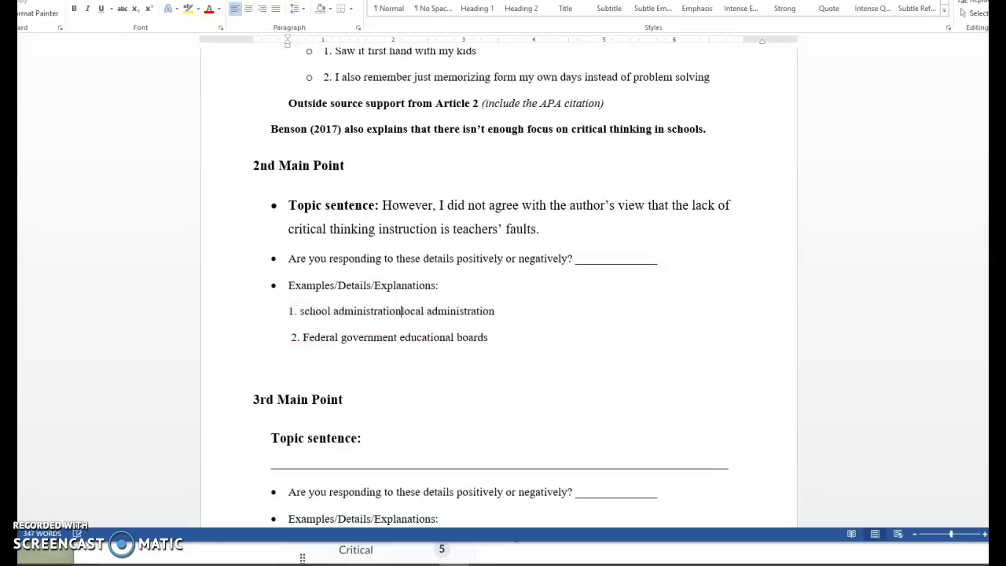
key("Return")
left_click(521, 368)
scroll(490, 348, "down", 2)
scroll(472, 338, "down", 1)
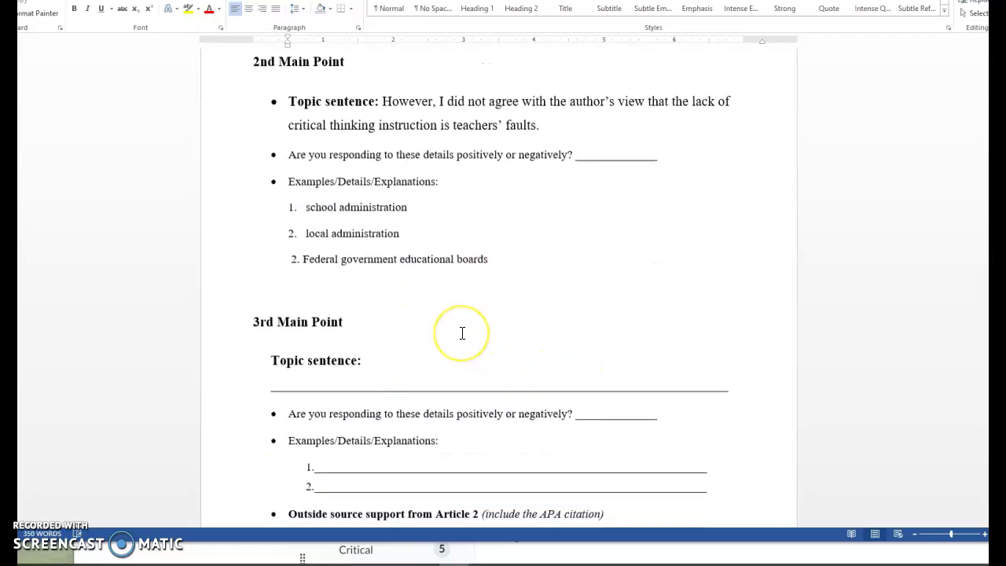
scroll(462, 333, "down", 1)
scroll(461, 333, "up", 3)
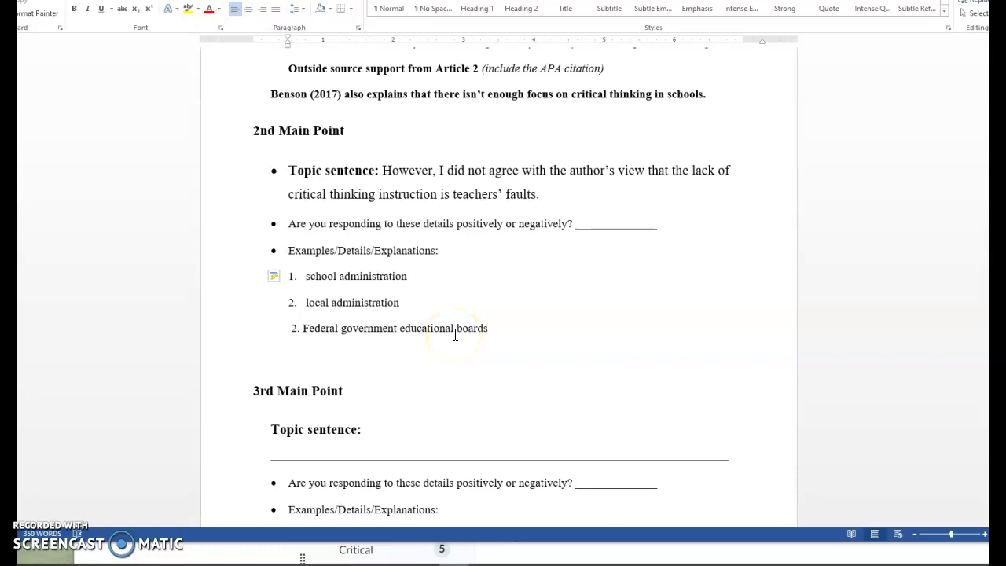
scroll(454, 335, "down", 3)
Step: Clear the blank under the 3rd topic sentence and begin the sentence with 'I'
left_click_drag(741, 355, 329, 360)
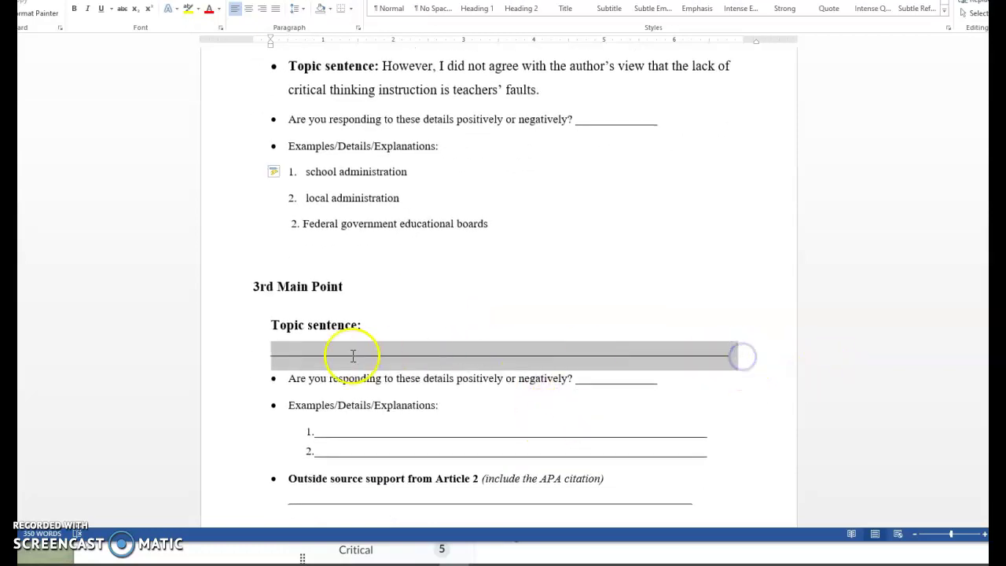
key("Delete")
type("I")
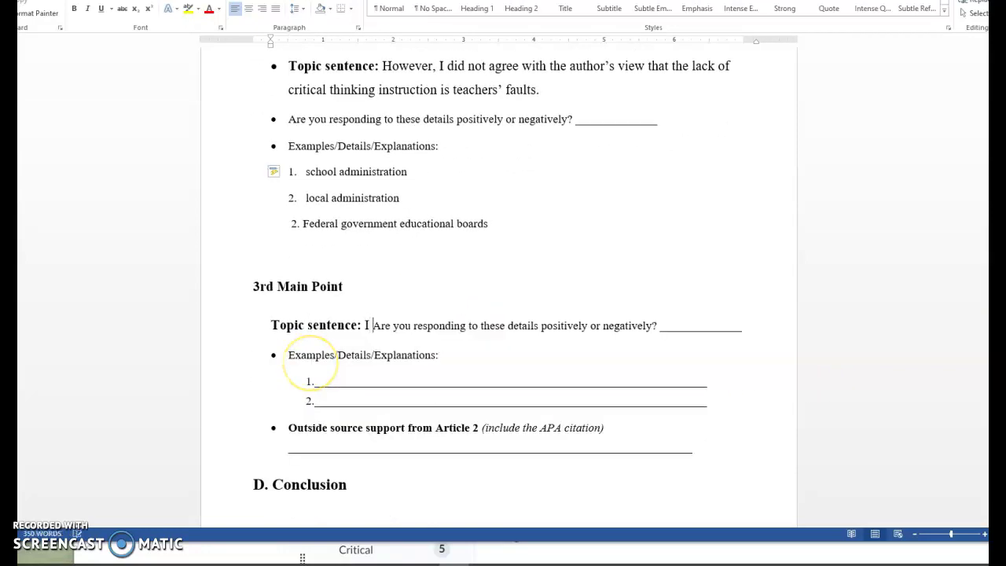
key("Return")
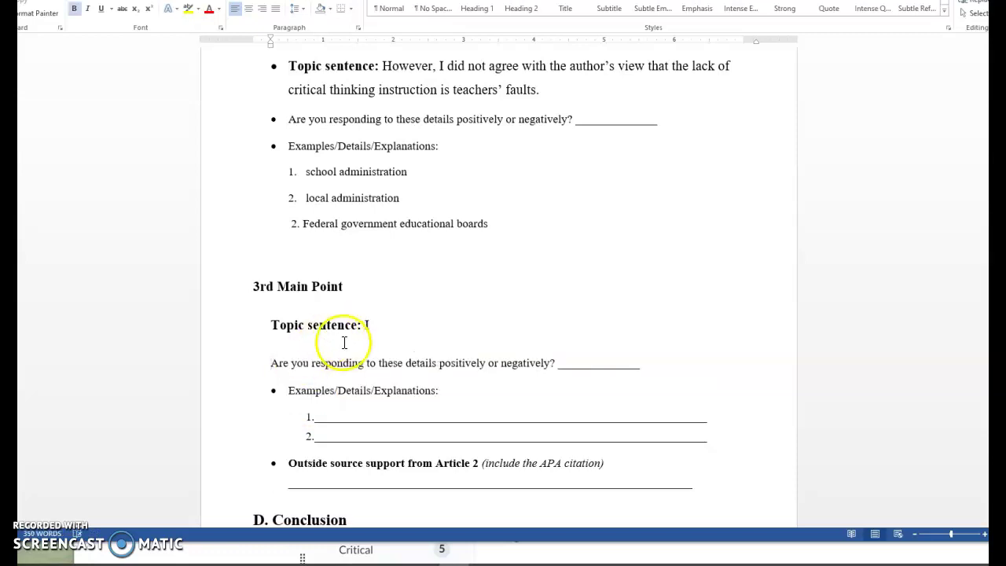
Step: Write the 3rd topic sentence quoting that critical thinking benefits students, with its page-20 citation
left_click(373, 325)
type("t really ")
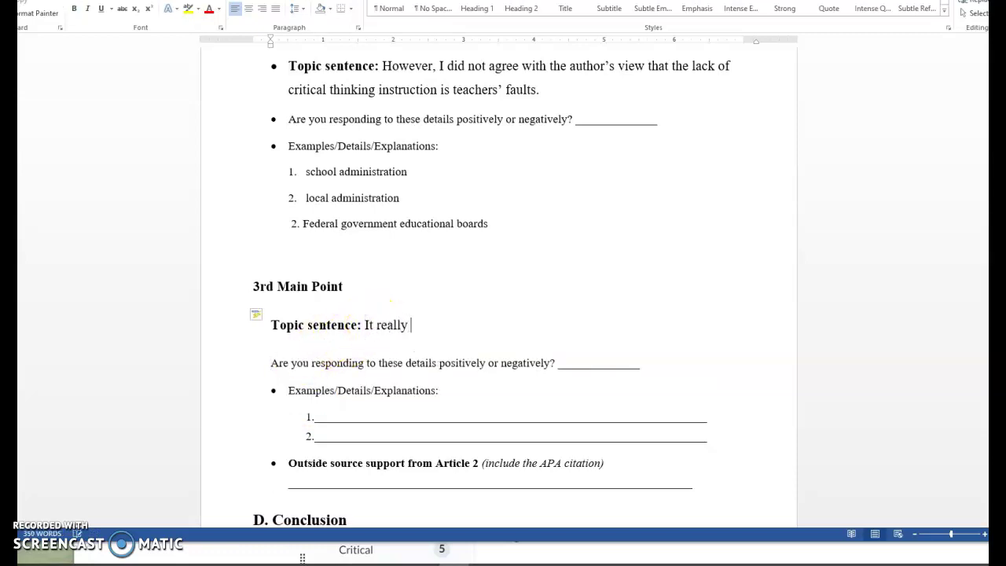
type("spoke to me wh")
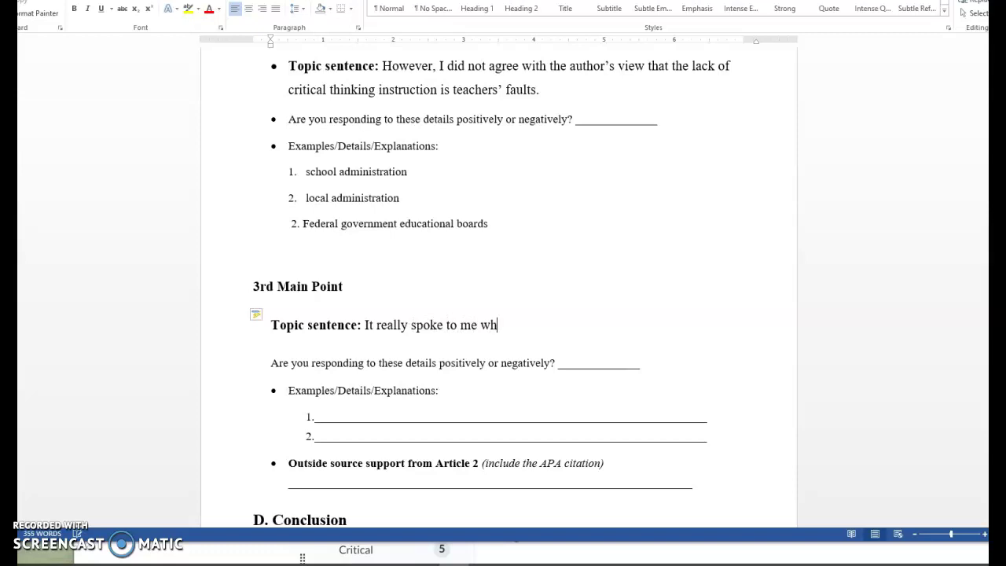
type("en the author said “")
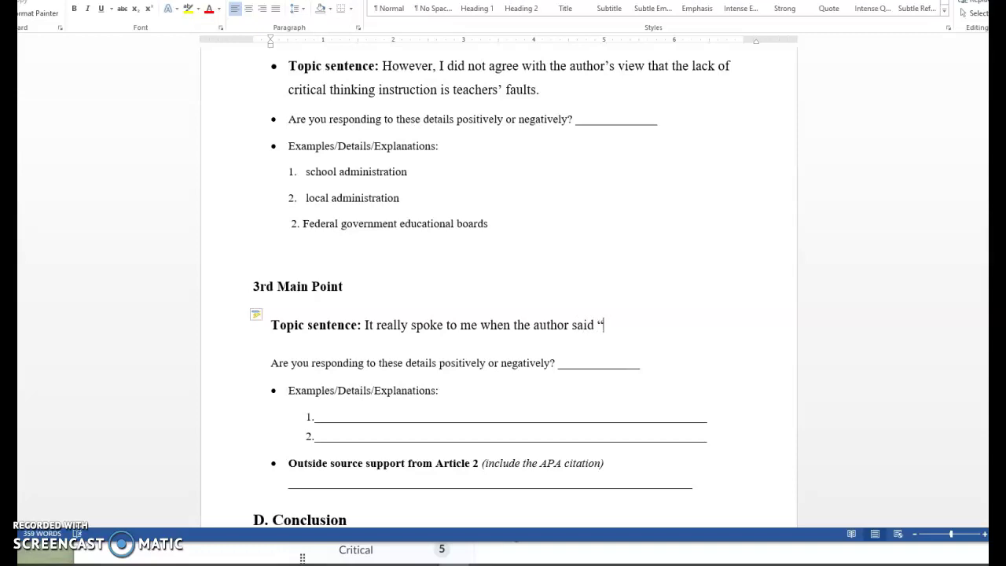
type("\"critical thinking ")
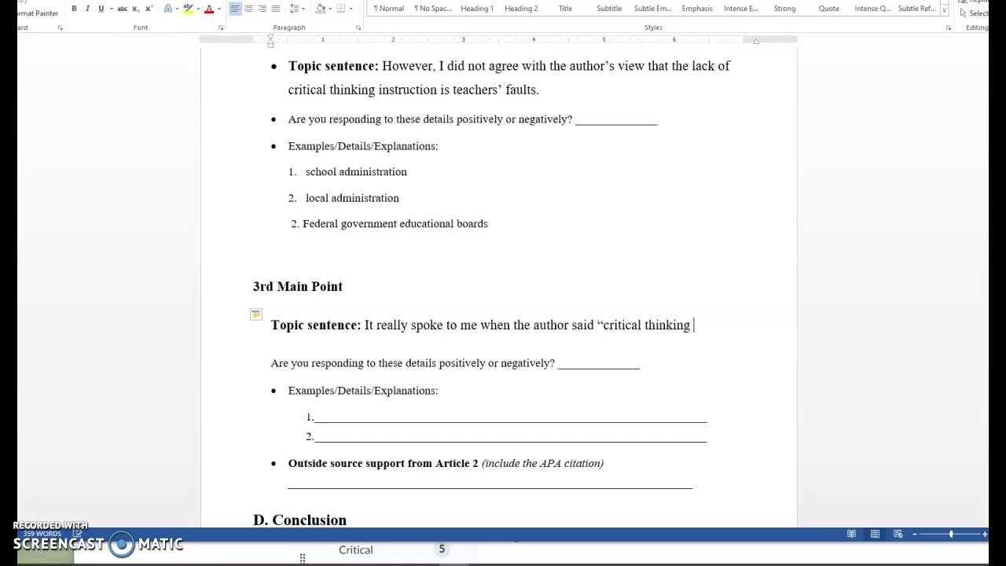
type("benefits f")
type("tudents for life\"")
key("Return")
type("(")
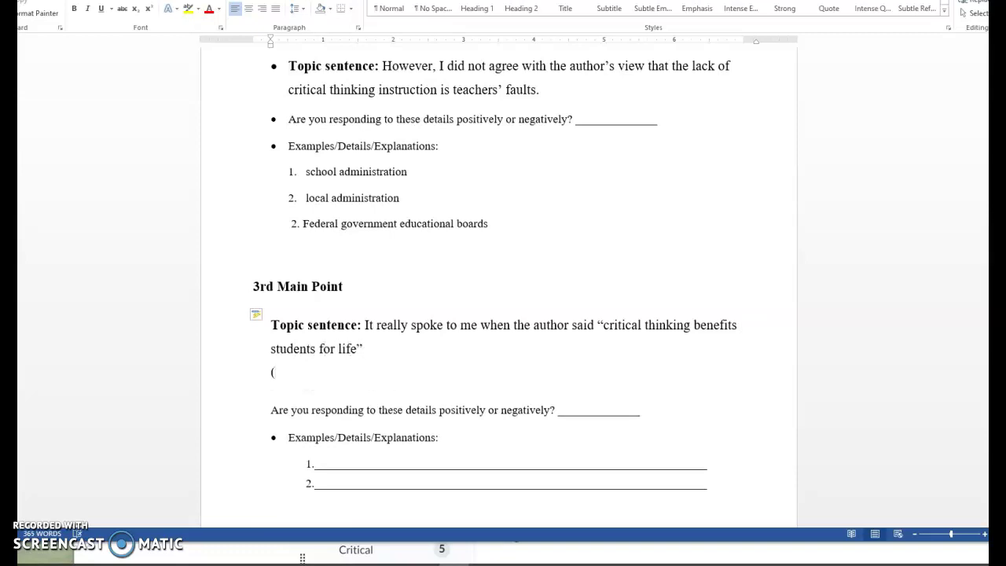
type("Khadaraoo, 2016, para")
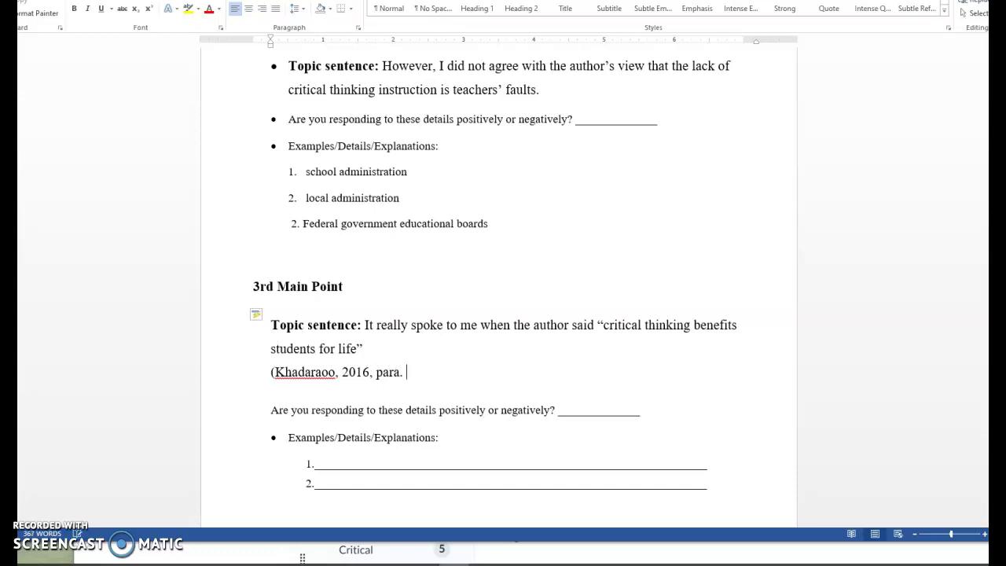
type(".")
left_click(270, 368)
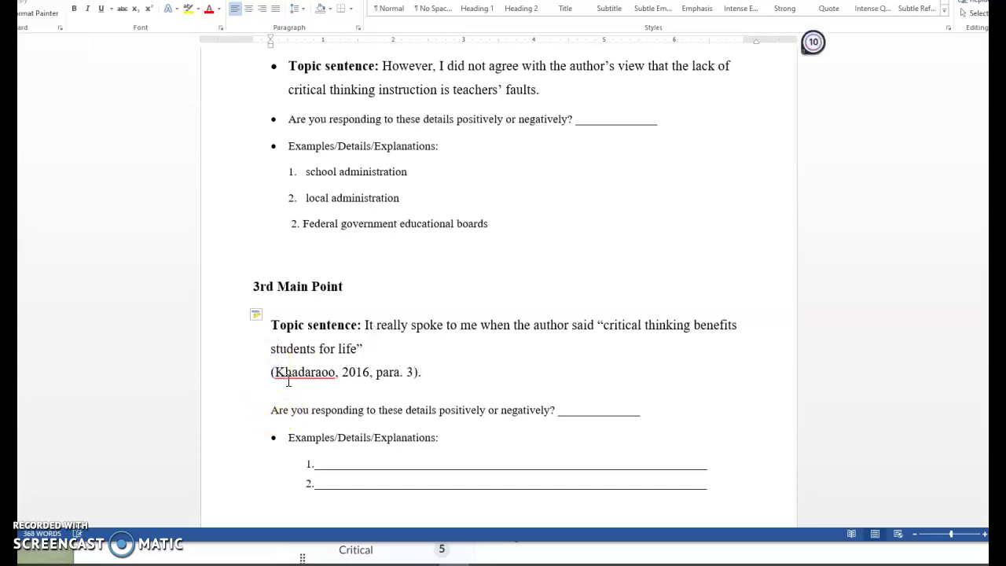
left_click(287, 373)
left_click(273, 373)
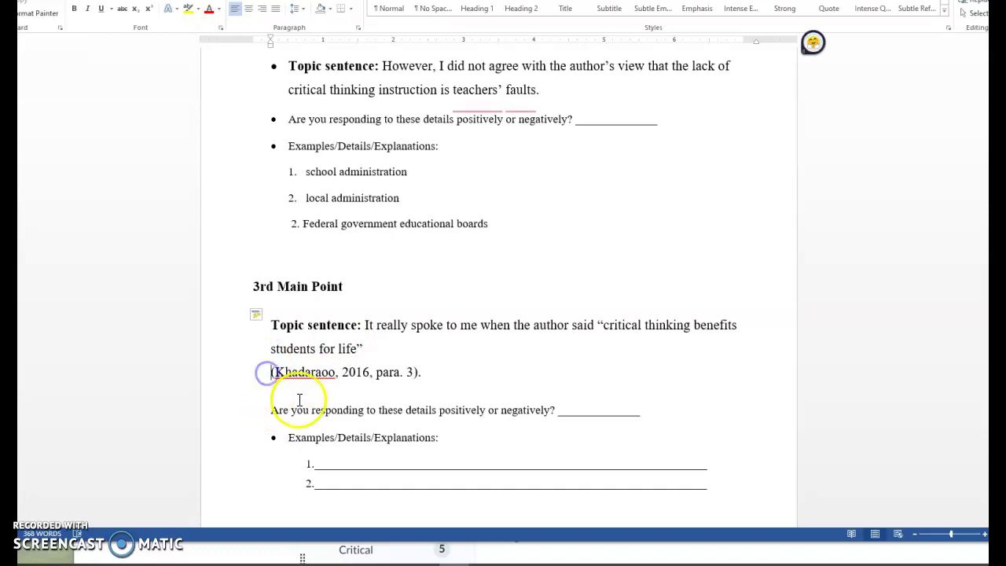
key("BackSpace")
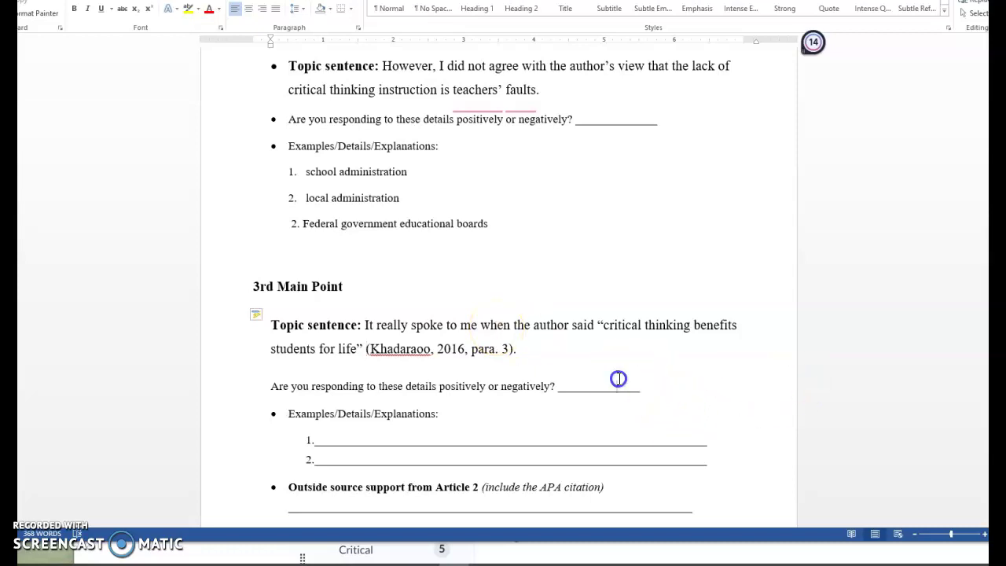
Step: Overwrite the 3rd point's positive-or-negative answer blank with 'positively'
left_click(658, 395)
left_click_drag(658, 395, 569, 385)
type("positively")
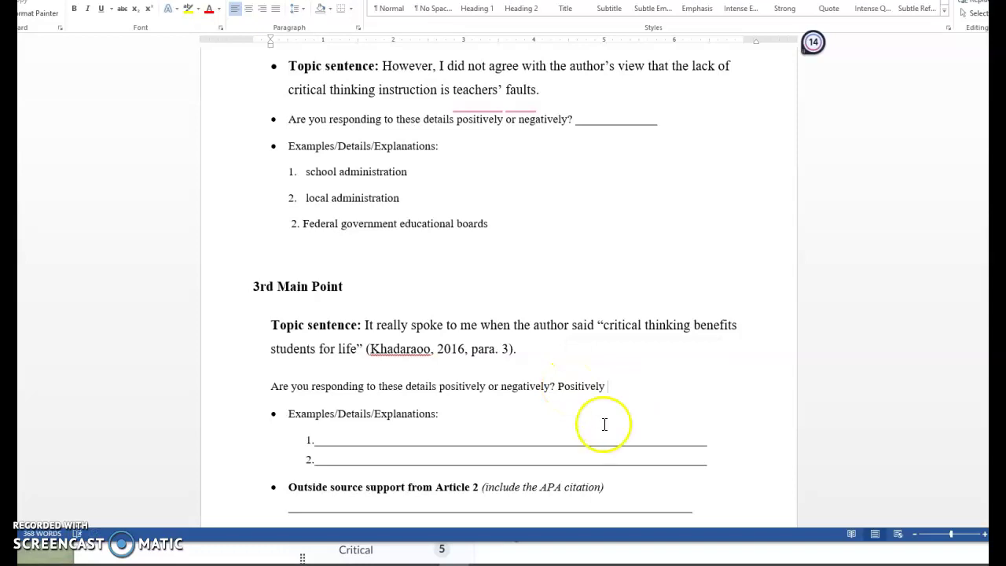
scroll(575, 409, "down", 3)
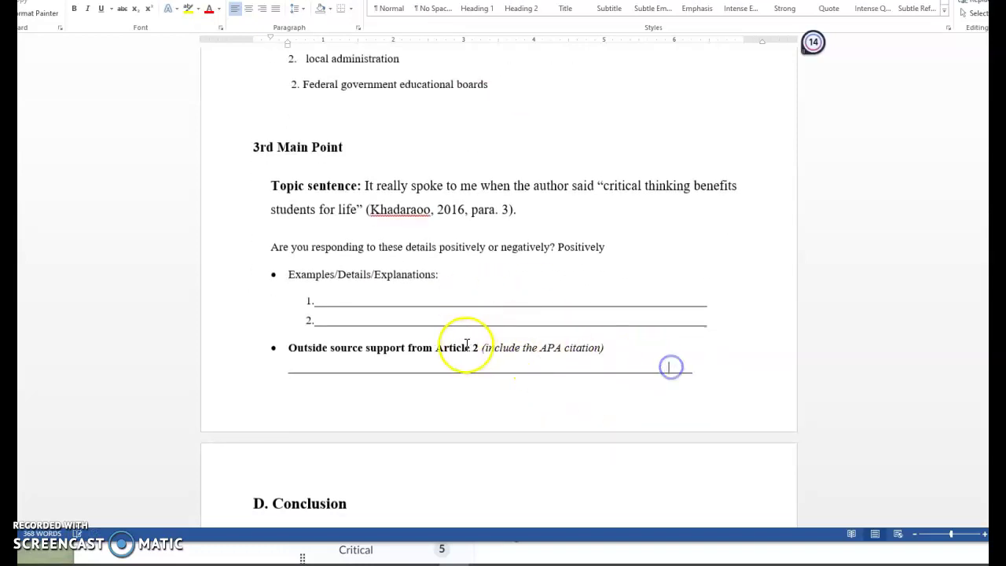
scroll(467, 344, "down", 2)
scroll(375, 314, "down", 2)
scroll(476, 343, "up", 5)
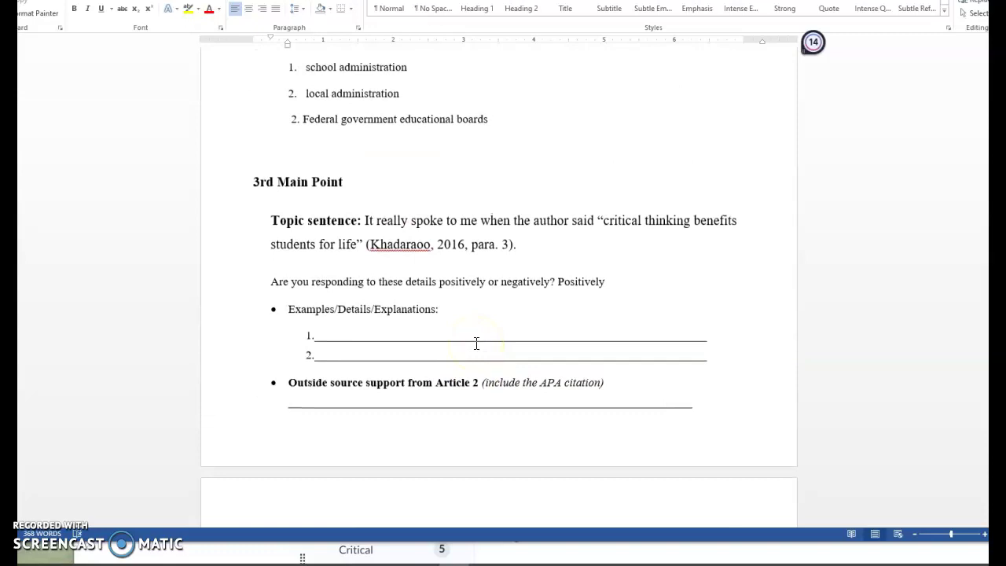
scroll(476, 343, "down", 5)
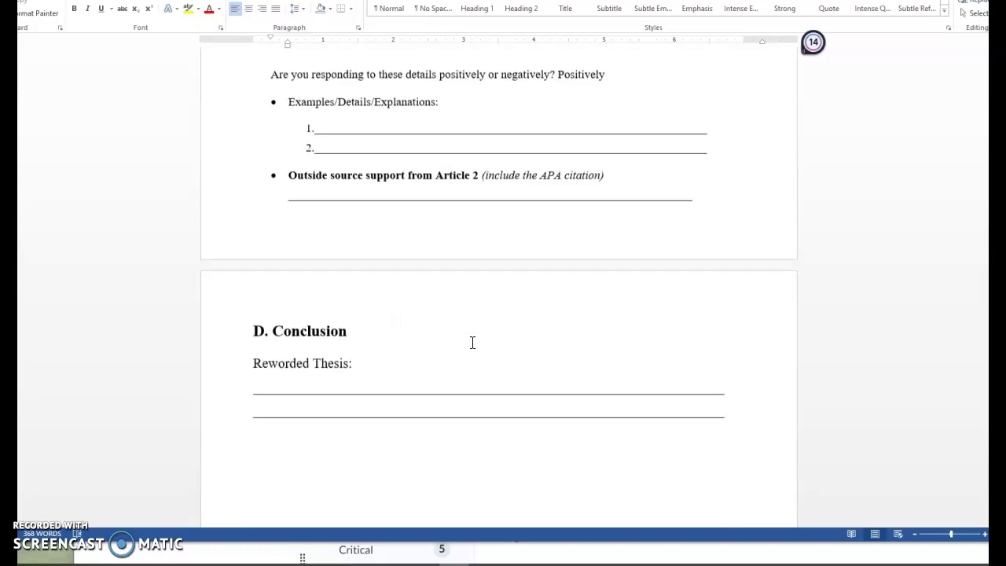
scroll(472, 342, "up", 18)
scroll(471, 342, "up", 10)
Step: Begin an unbulleted thesis under the prompt: 'Overall, I agreed with the author's main point…'
left_click(740, 388)
left_click(479, 340)
key("Return")
key("BackSpace")
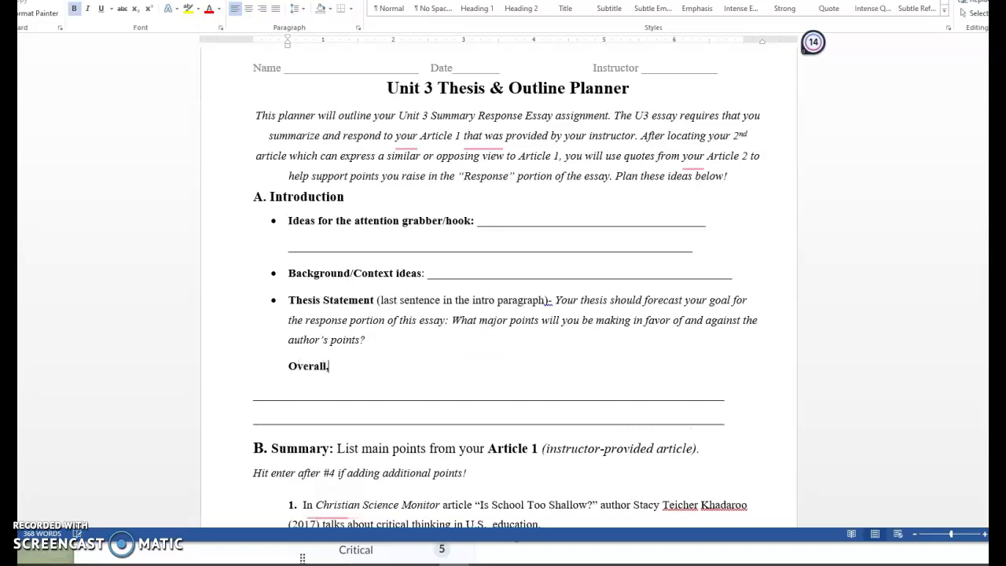
type("Overall, I agreed wi")
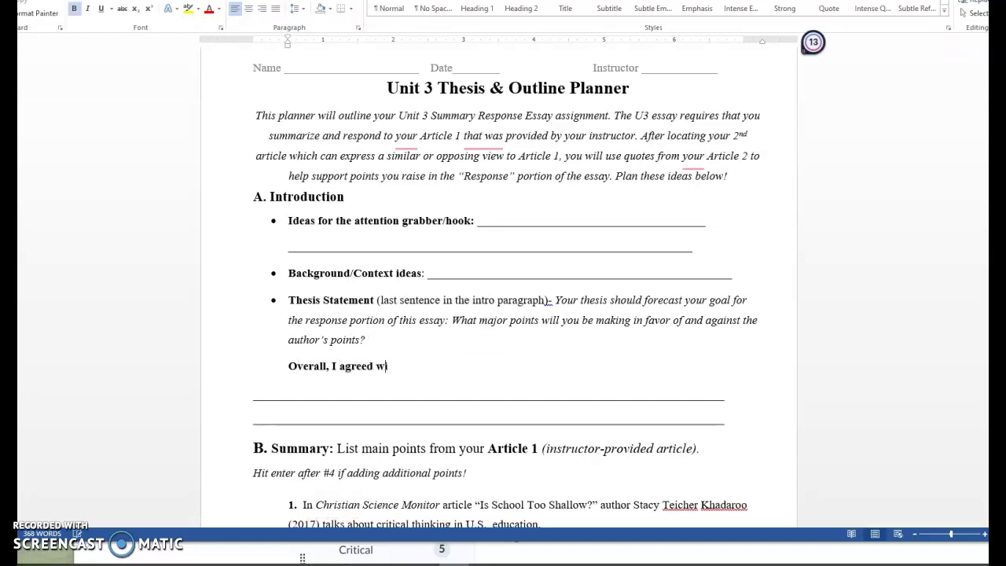
type("th the author")
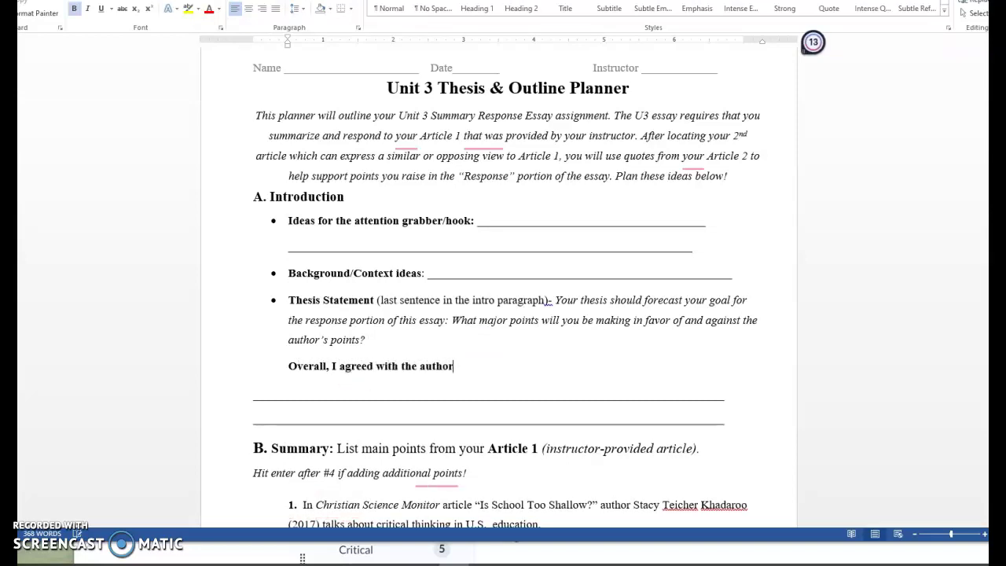
type("'s main point and I liked")
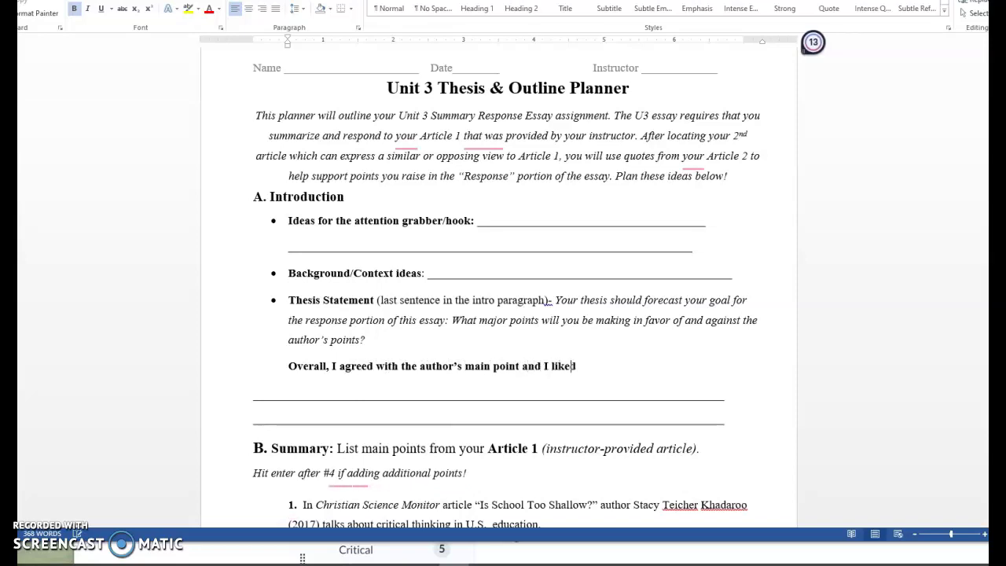
type(" how much she")
key("BackSpace")
key("BackSpace")
Step: Finish the thesis: the article respects critical thinking, but teachers aren't responsible for overhauling the system
type("he article respects critical thi")
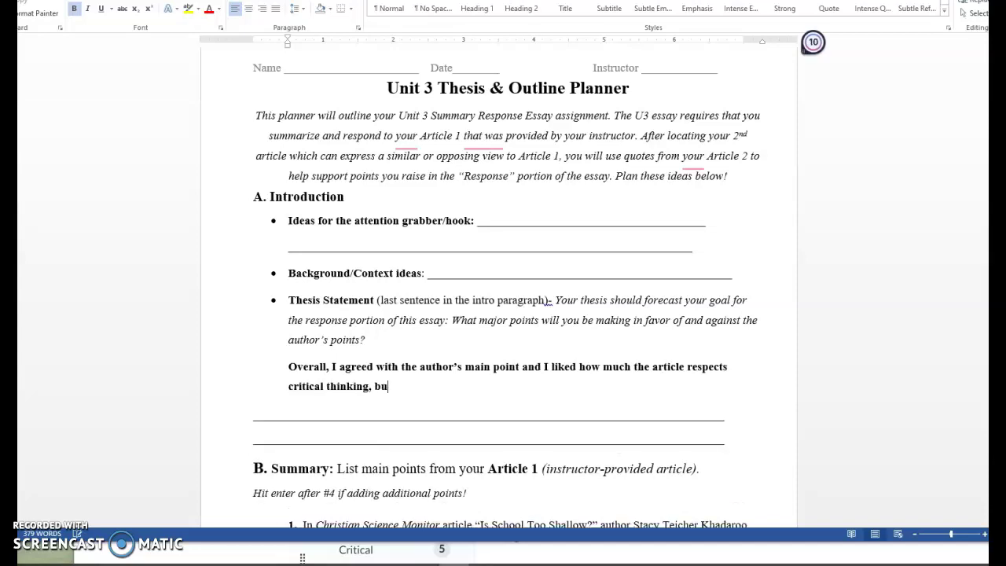
type("nking, but I disagreed that the teacher’s need")
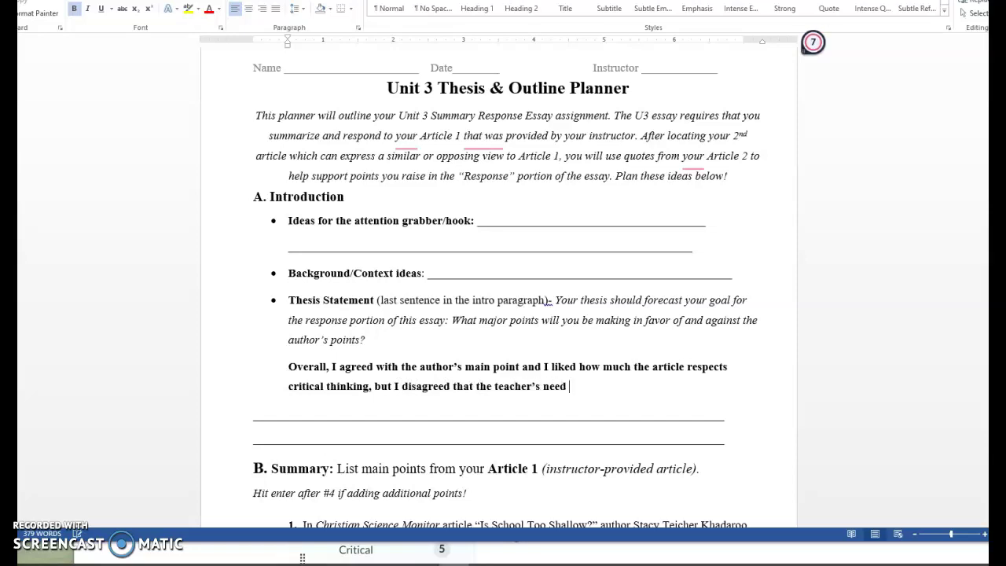
key("BackSpace")
key("BackSpace")
key("BackSpace")
key("BackSpace")
key("BackSpace")
key("BackSpace")
key("BackSpace")
key("BackSpace")
type("ar")
key("BackSpace")
key("BackSpace")
key("BackSpace")
key("BackSpace")
key("BackSpace")
type("s are respons")
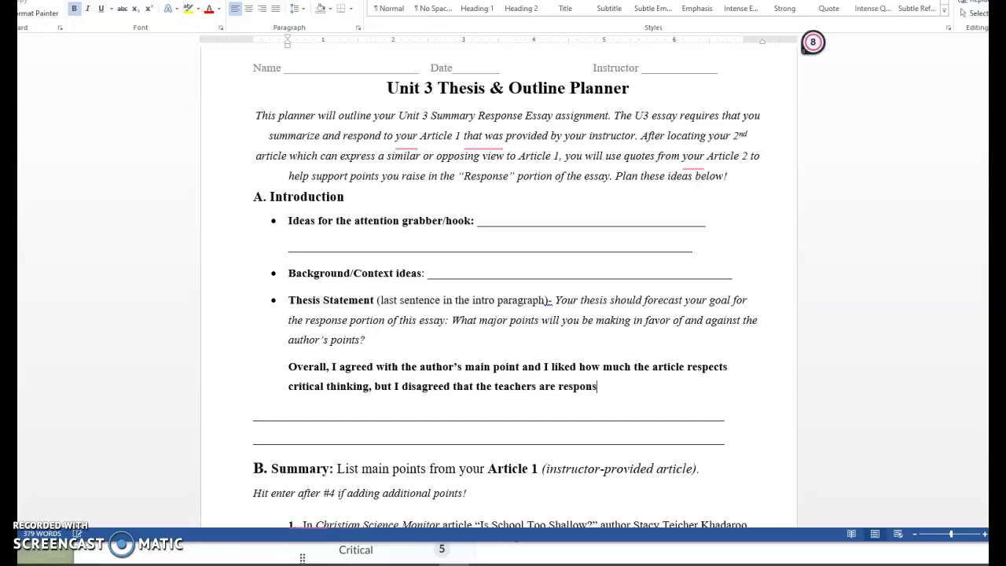
type("ible for o")
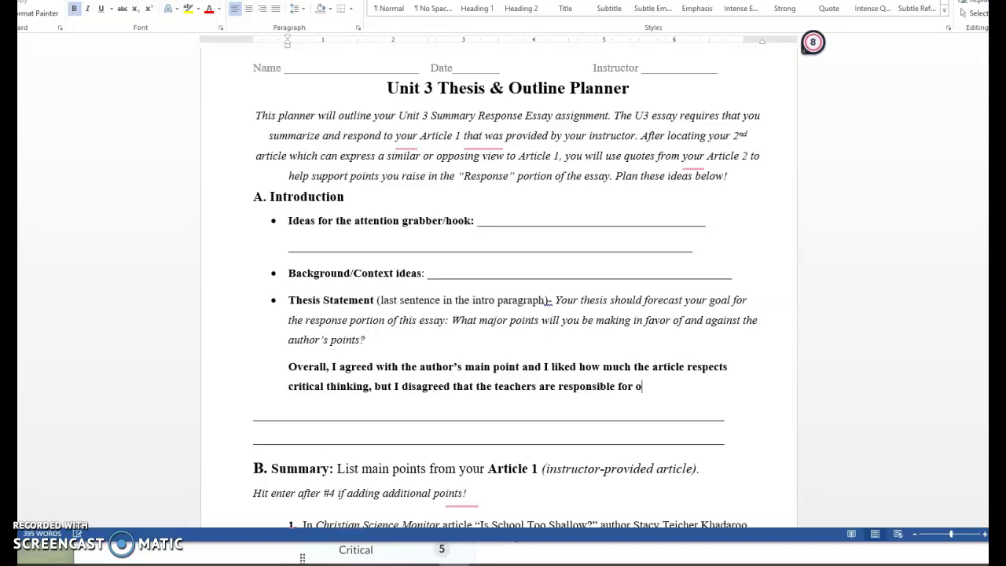
type("verhauling the sys")
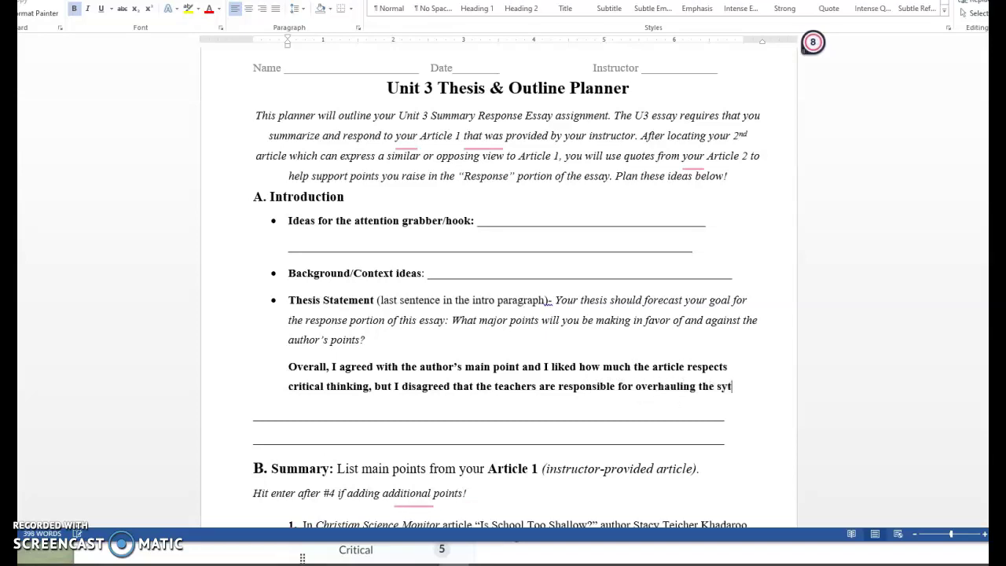
type("tem")
type("stem.")
key("ctrl+b")
key("ctrl+i")
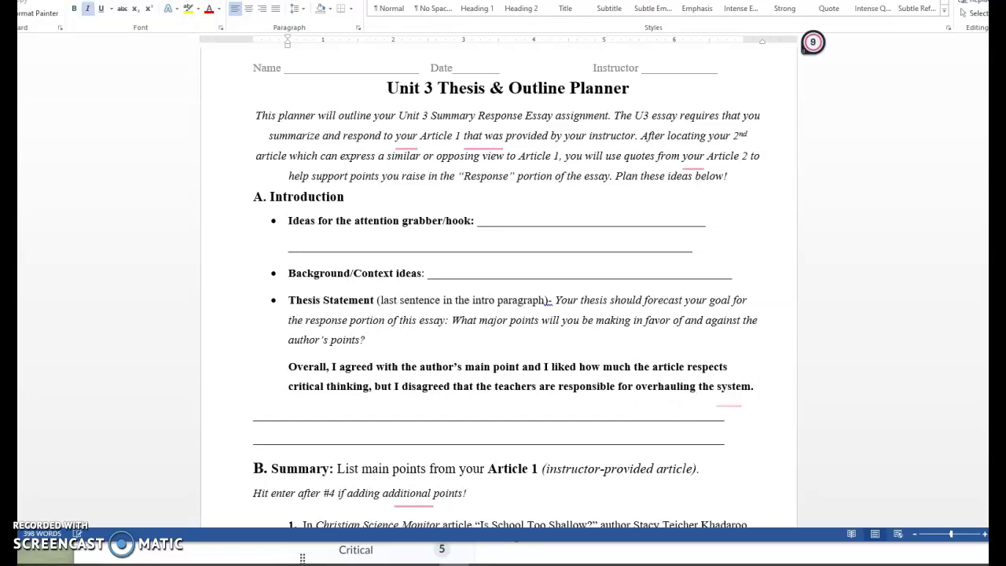
key("ctrl+i")
Step: Relocate the whole 2nd Main Point section below the 3rd Main Point's source line
scroll(579, 371, "down", 20)
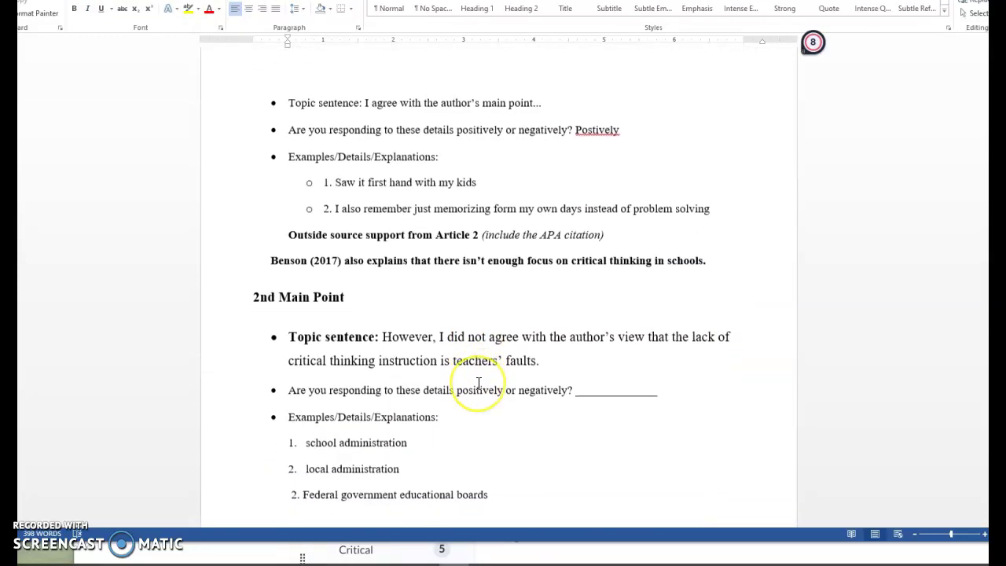
scroll(479, 383, "down", 4)
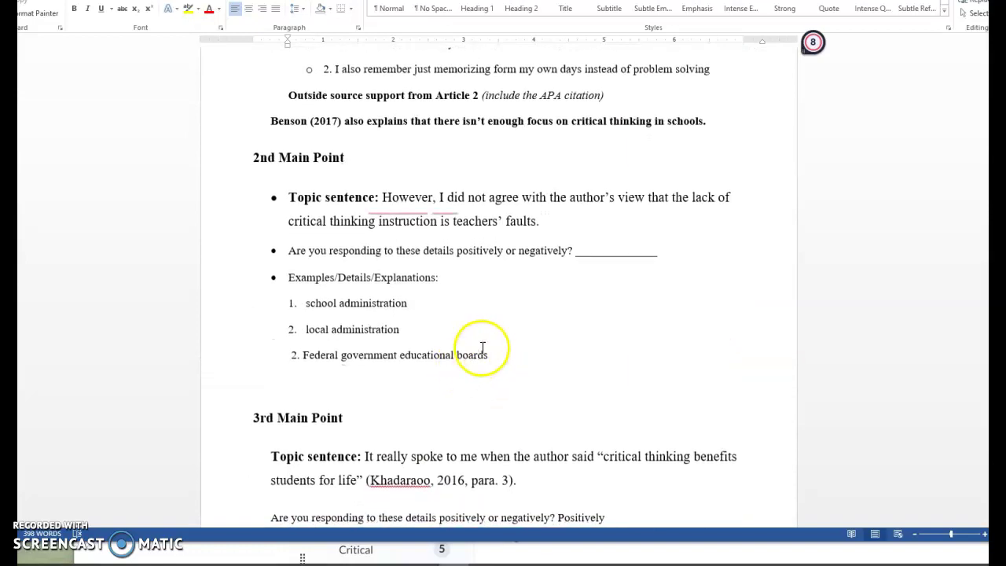
left_click_drag(485, 346, 218, 170)
key("BackSpace")
left_click(703, 411)
key("Return")
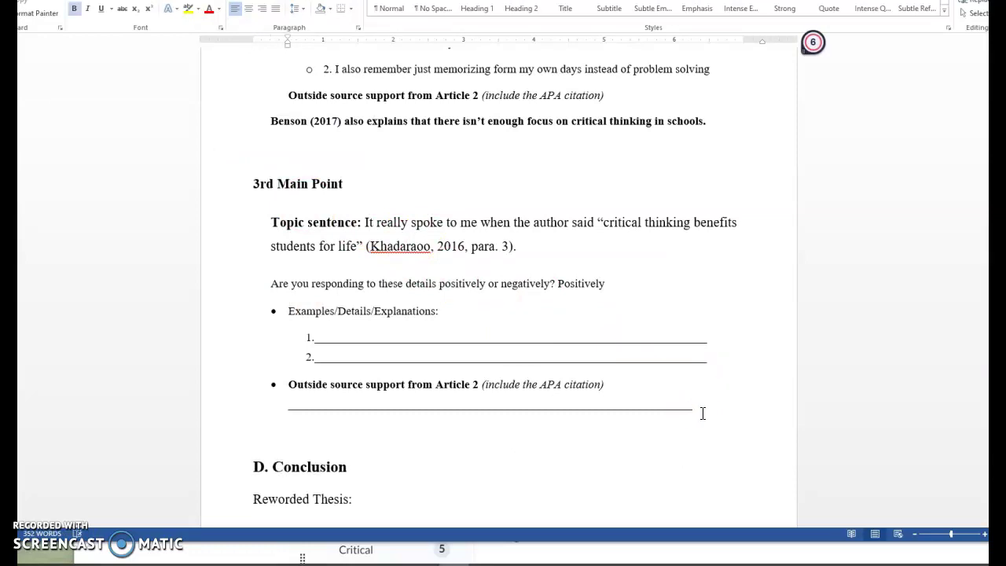
key("ctrl+z")
key("ctrl+y")
scroll(694, 361, "up", 3)
scroll(695, 361, "up", 5)
scroll(528, 328, "up", 2)
scroll(494, 320, "up", 1)
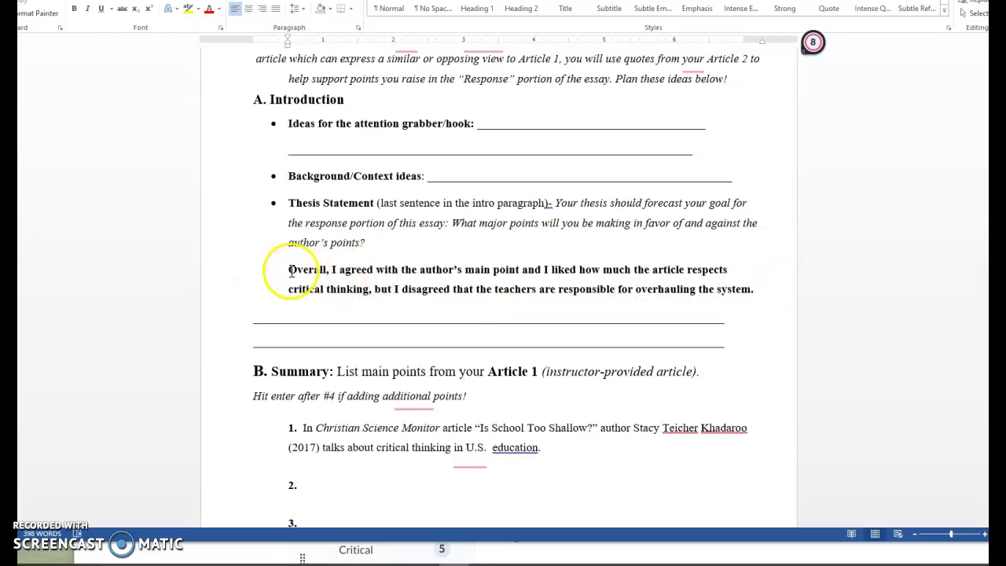
left_click_drag(340, 270, 591, 273)
scroll(550, 271, "down", 2)
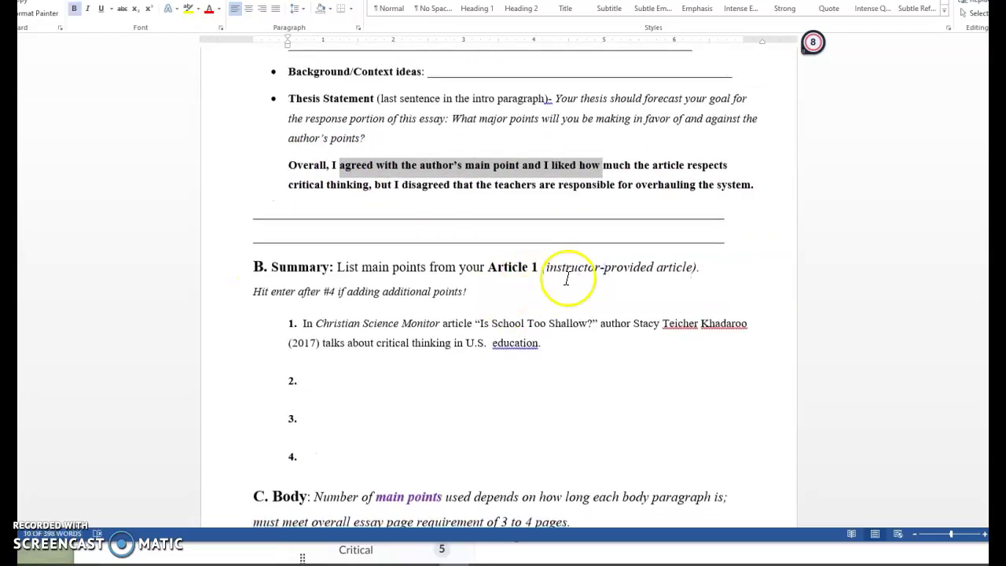
scroll(444, 337, "down", 7)
scroll(445, 336, "down", 1)
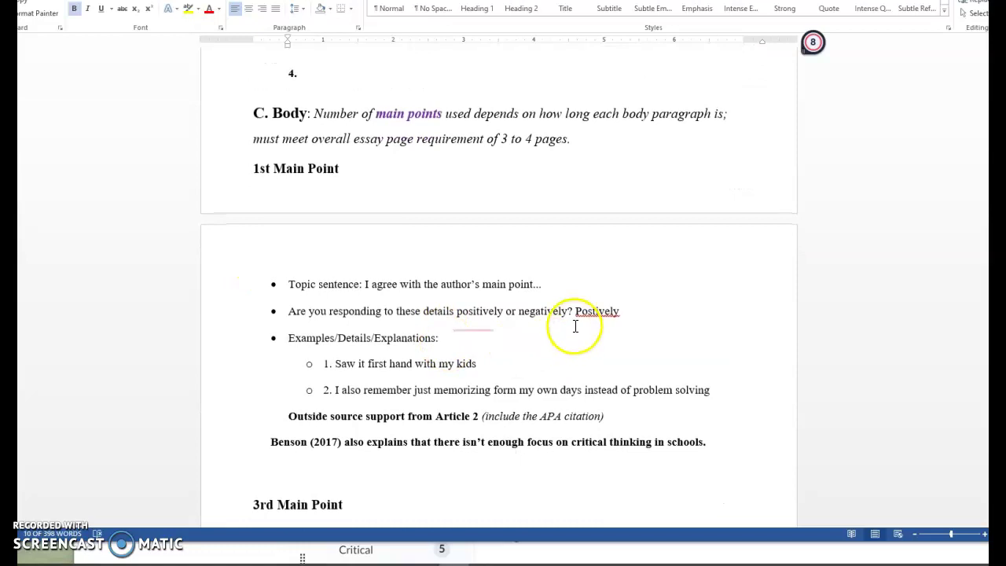
scroll(599, 354, "up", 7)
left_click(669, 217)
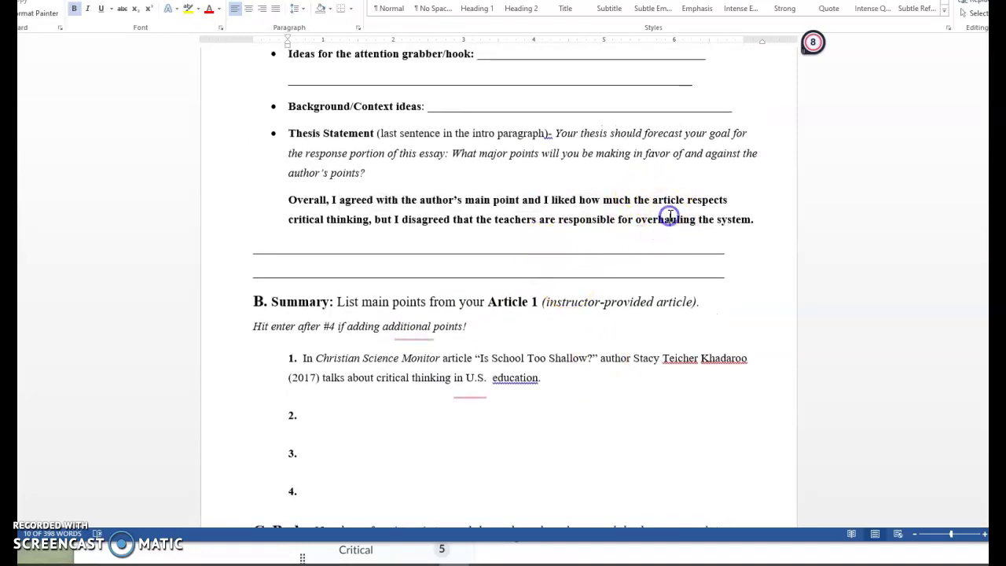
scroll(664, 220, "down", 14)
scroll(663, 224, "down", 3)
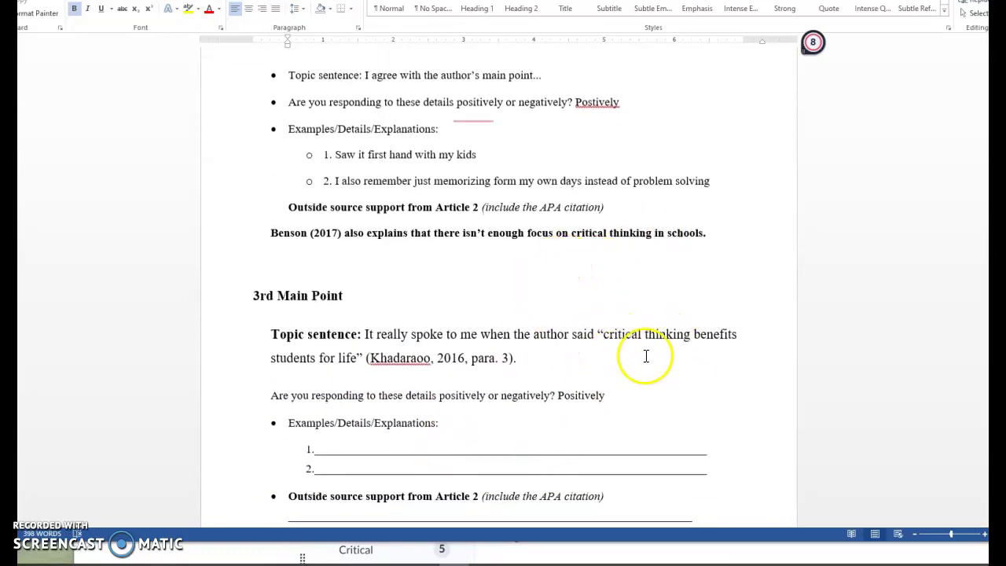
scroll(570, 320, "down", 3)
scroll(569, 319, "up", 15)
scroll(586, 203, "down", 20)
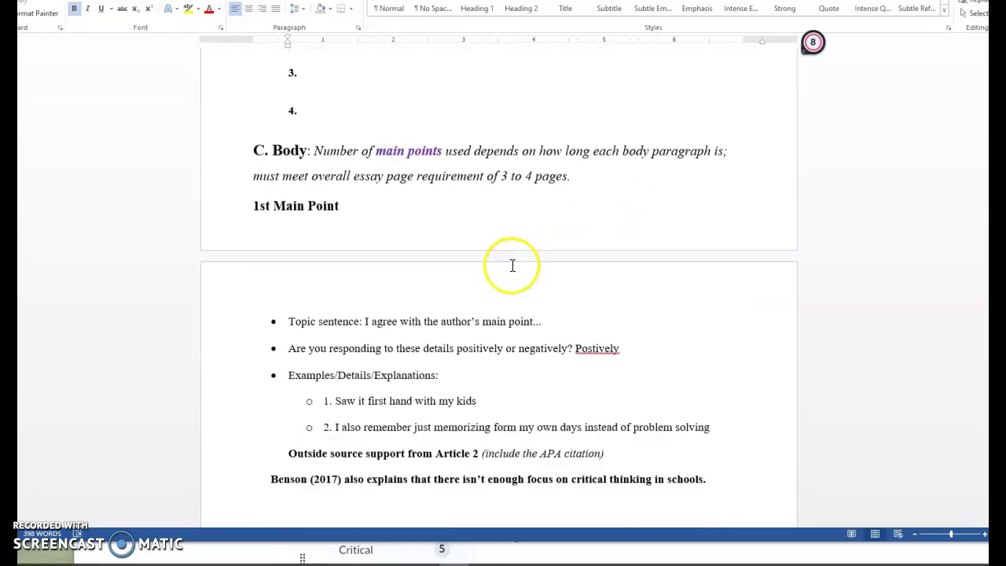
scroll(503, 273, "up", 4)
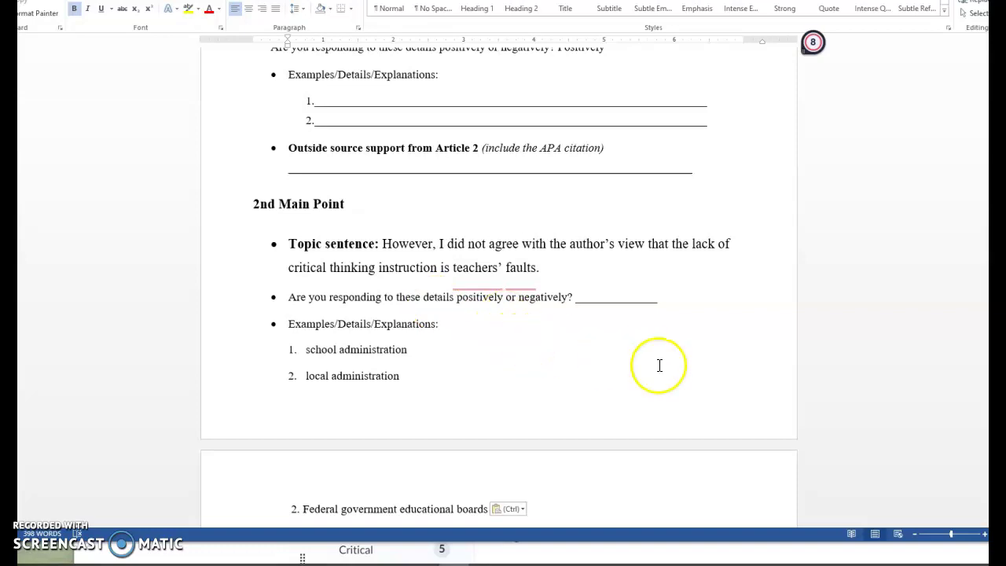
scroll(663, 364, "up", 8)
scroll(663, 365, "up", 4)
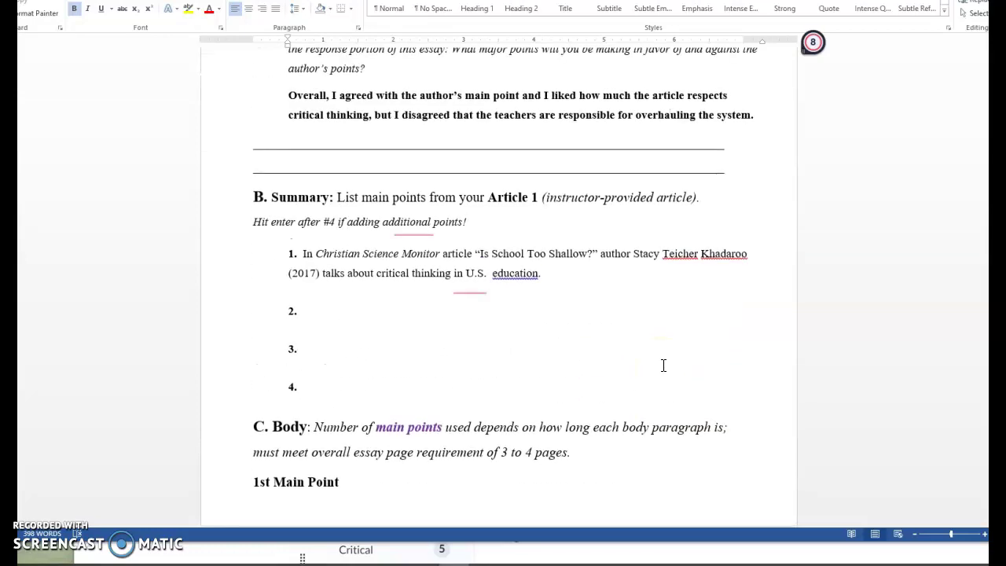